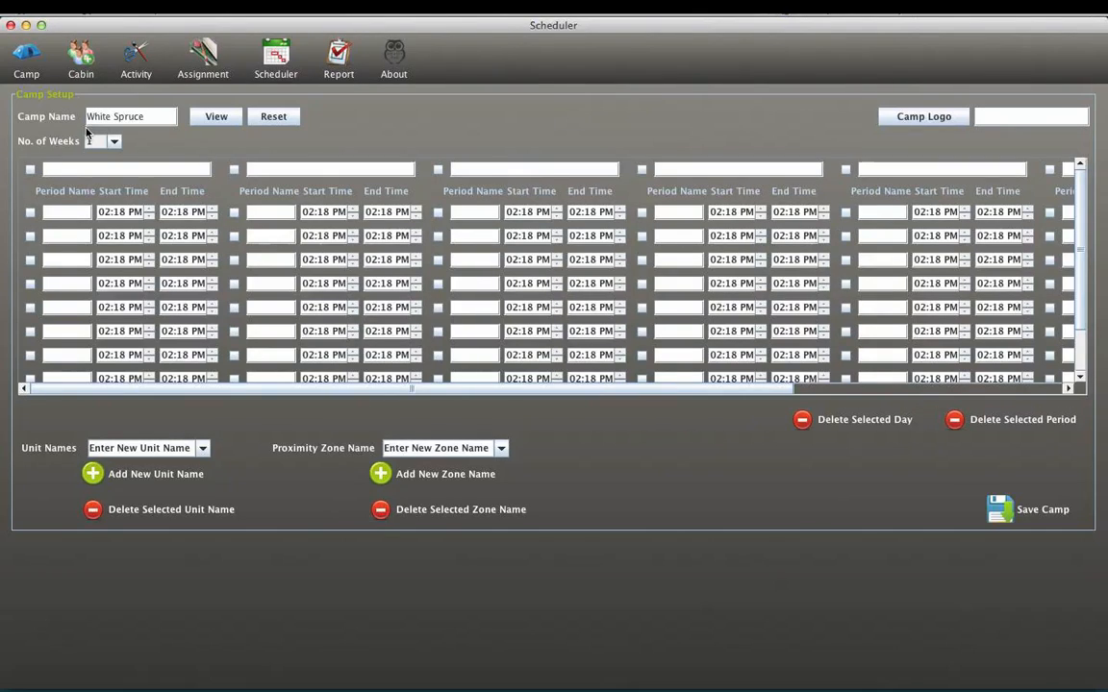
- Name the first three camp days Monday, Tuesday and Wednesday
click(81, 168)
text(Monday)
click(276, 168)
text(Tuesday)
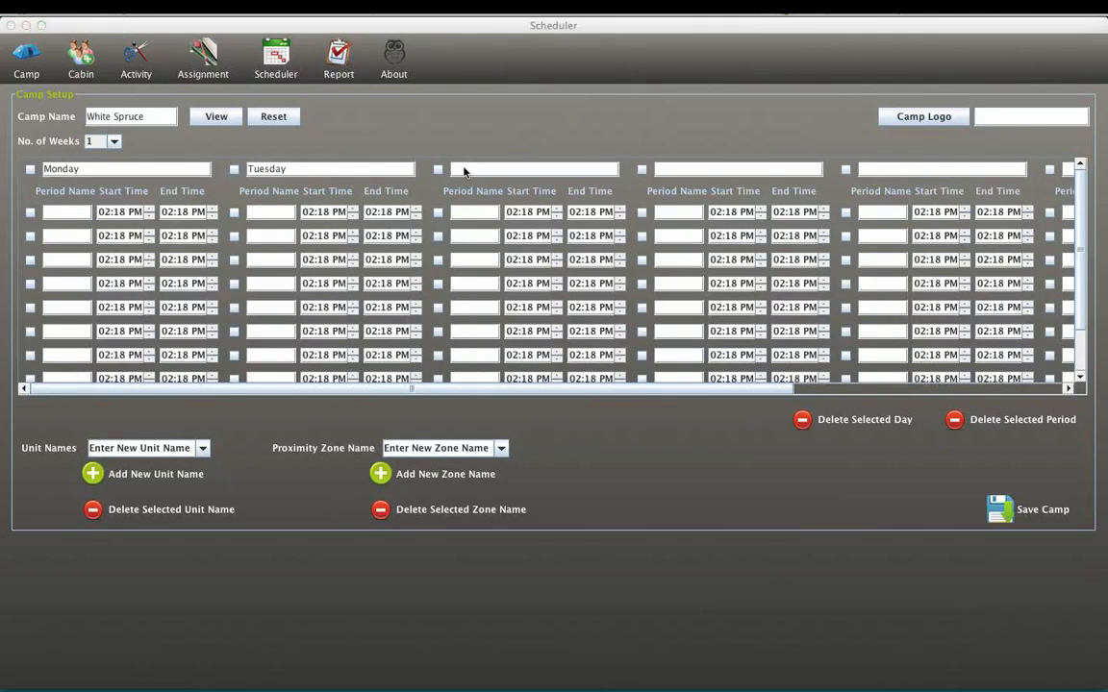
click(456, 170)
text(We)
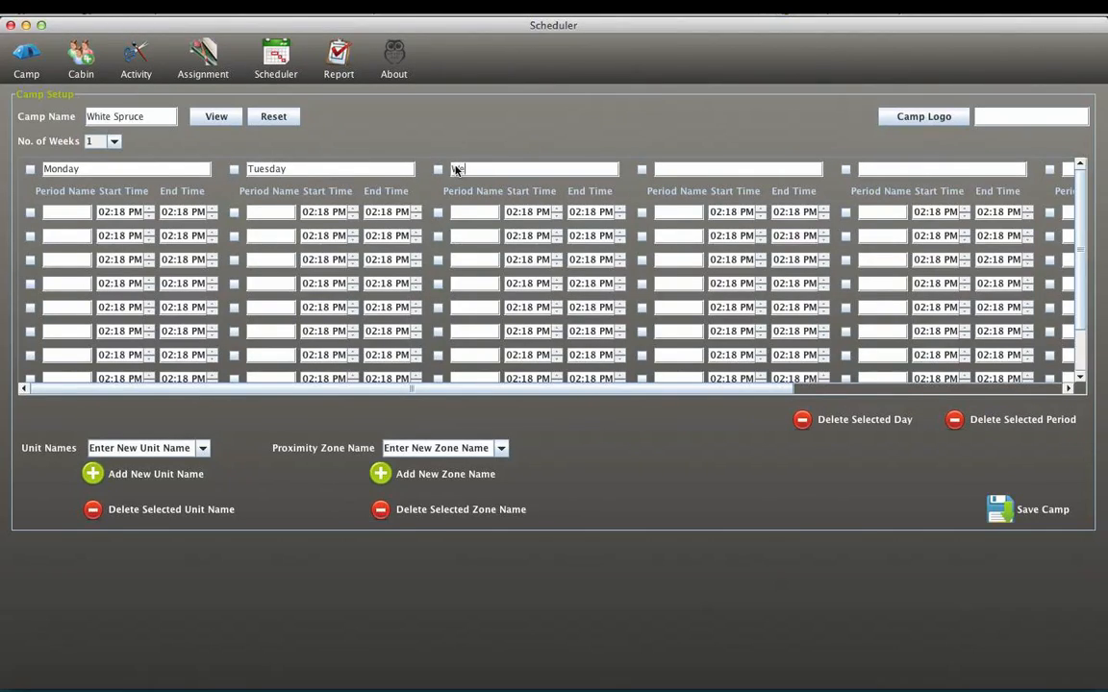
text(dnesday)
- Enter Monday's period names as Morning Assembly, Period 1, Period 2, Period 3 and Period 4
click(57, 212)
text(MOrn)
text(ing Assem)
text(bly)
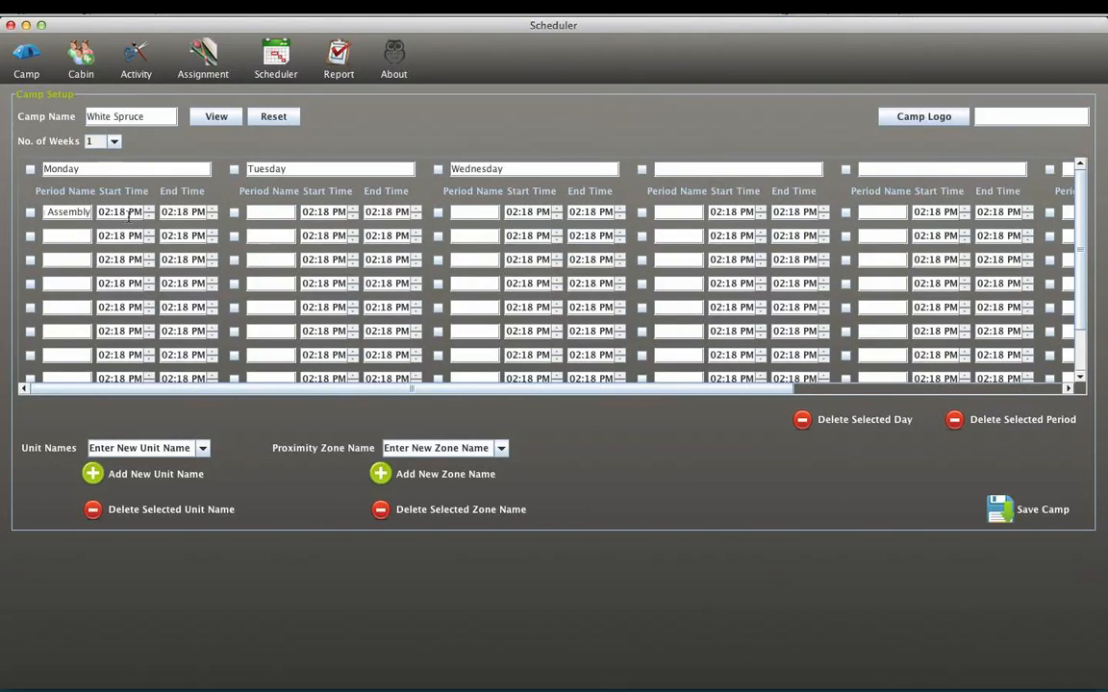
click(75, 234)
text(Period 1)
text(Period 2)
click(58, 281)
text(Period 3)
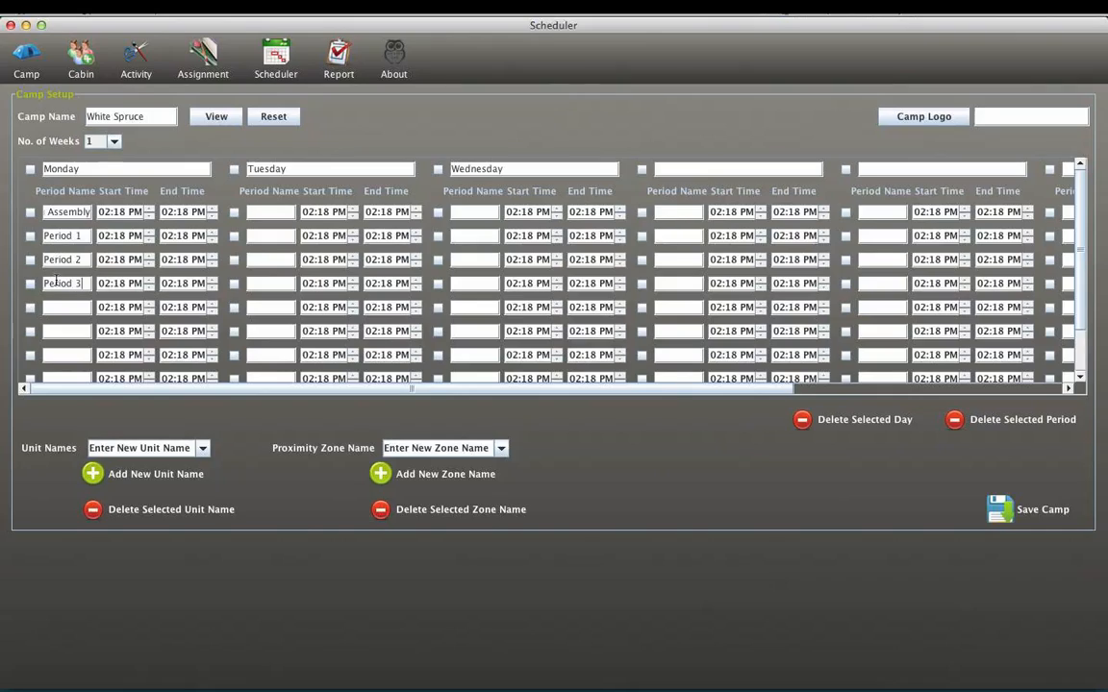
click(44, 308)
text(Period)
- Enter Morning Assembly and Period 1 through Period 4 as the period names for Tuesday and Wednesday
click(271, 212)
text(Morning Asse)
text(mbly)
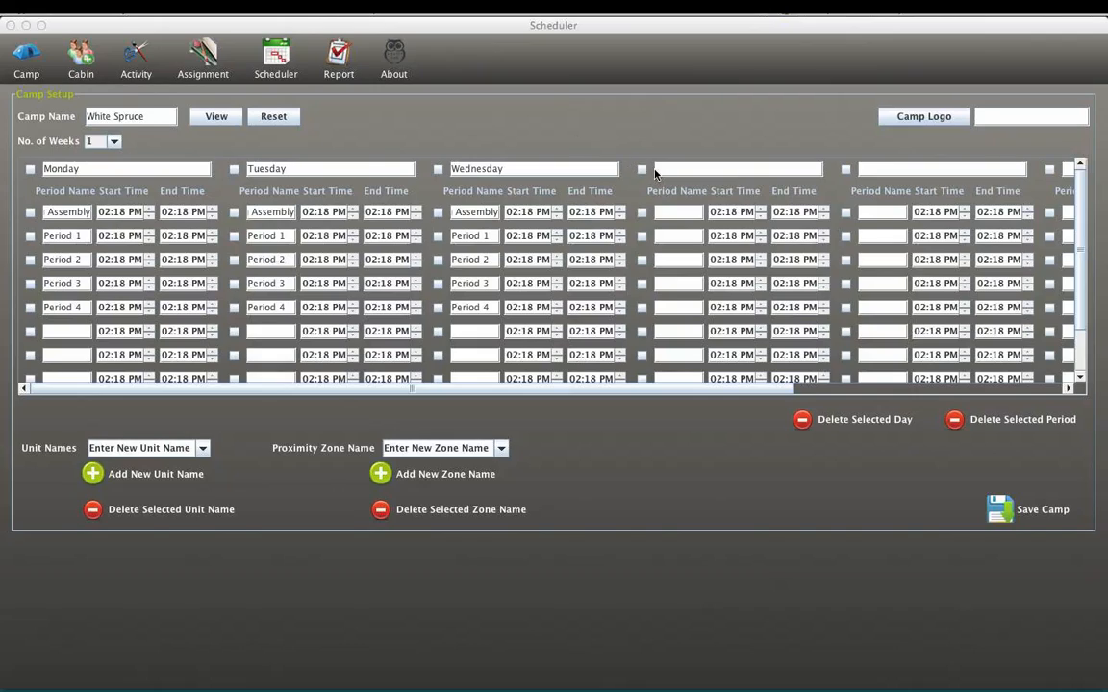
- Delete the four unnamed days that follow Wednesday from the camp schedule
click(642, 169)
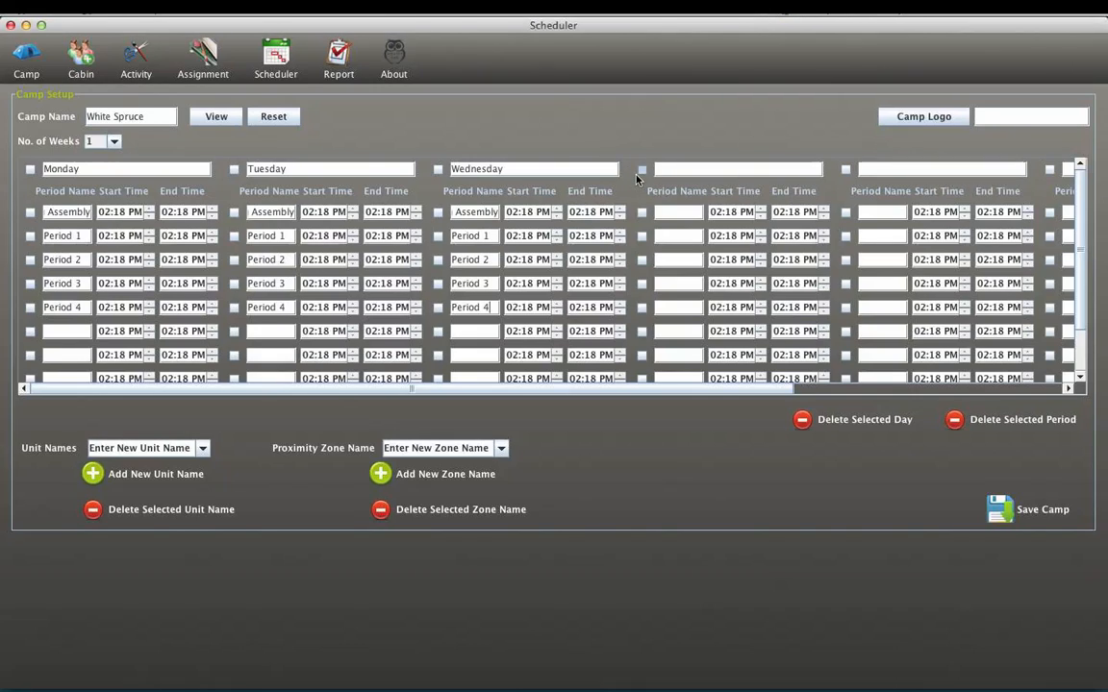
click(845, 170)
scroll(870, 177, down, 1)
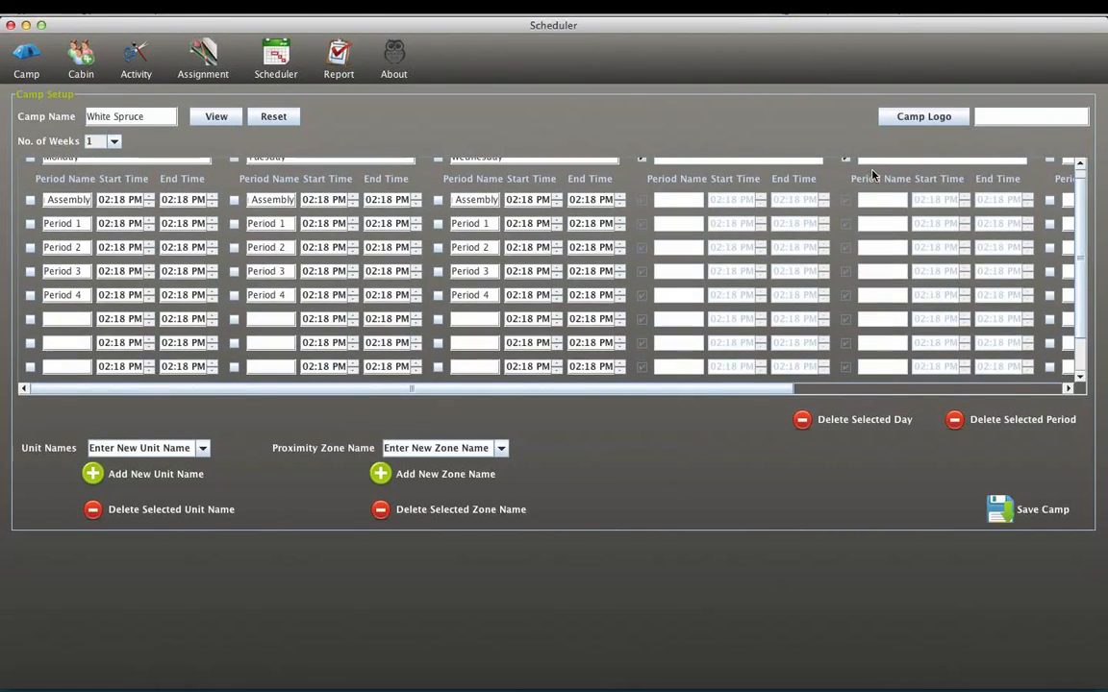
scroll(872, 174, up, 1)
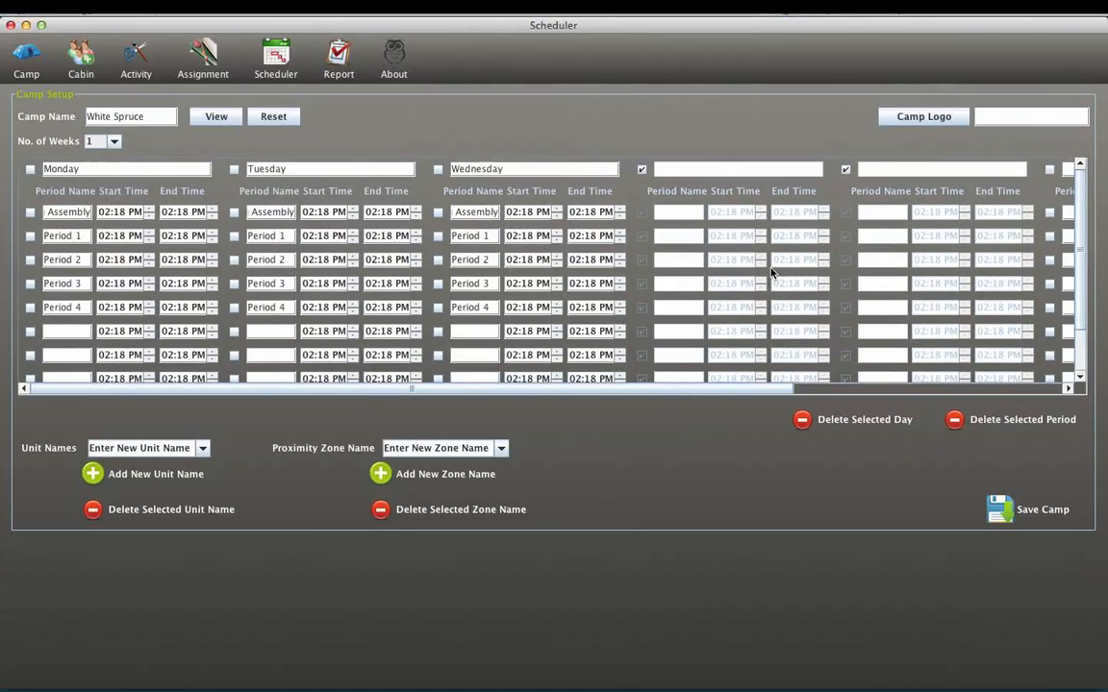
scroll(840, 394, right, 6)
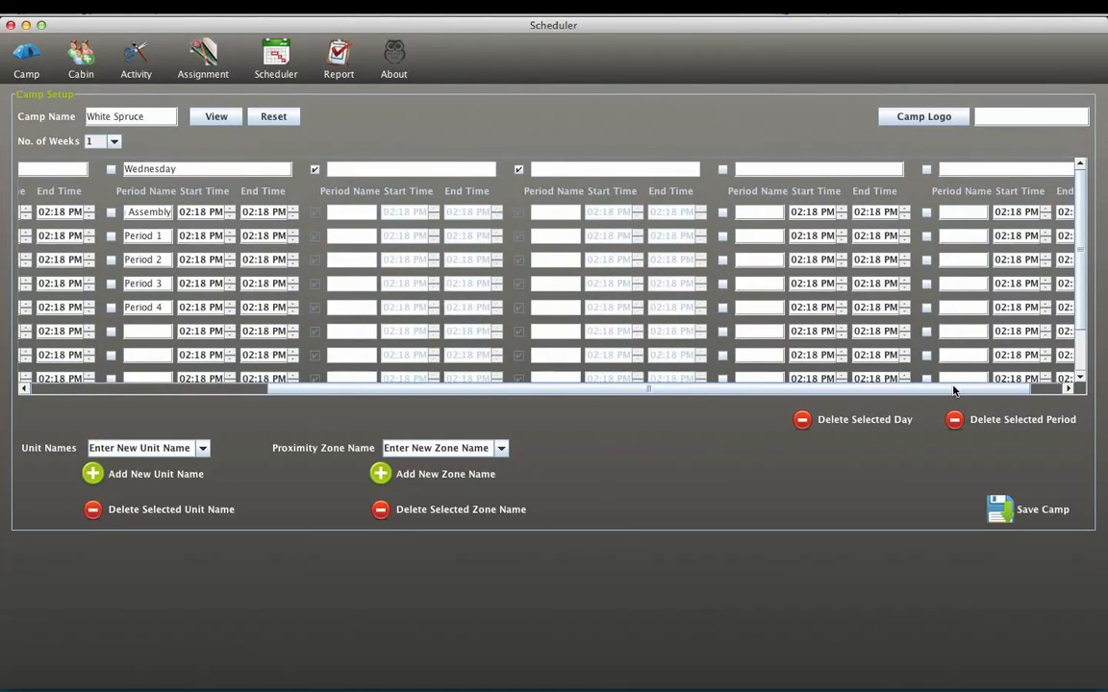
click(927, 169)
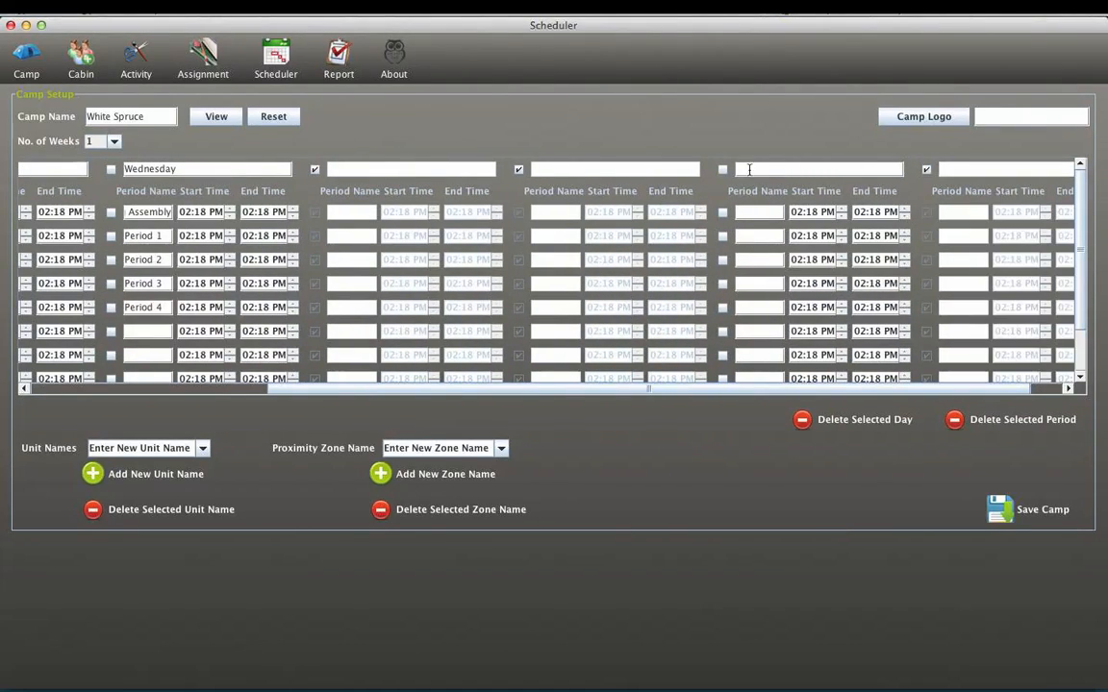
click(723, 170)
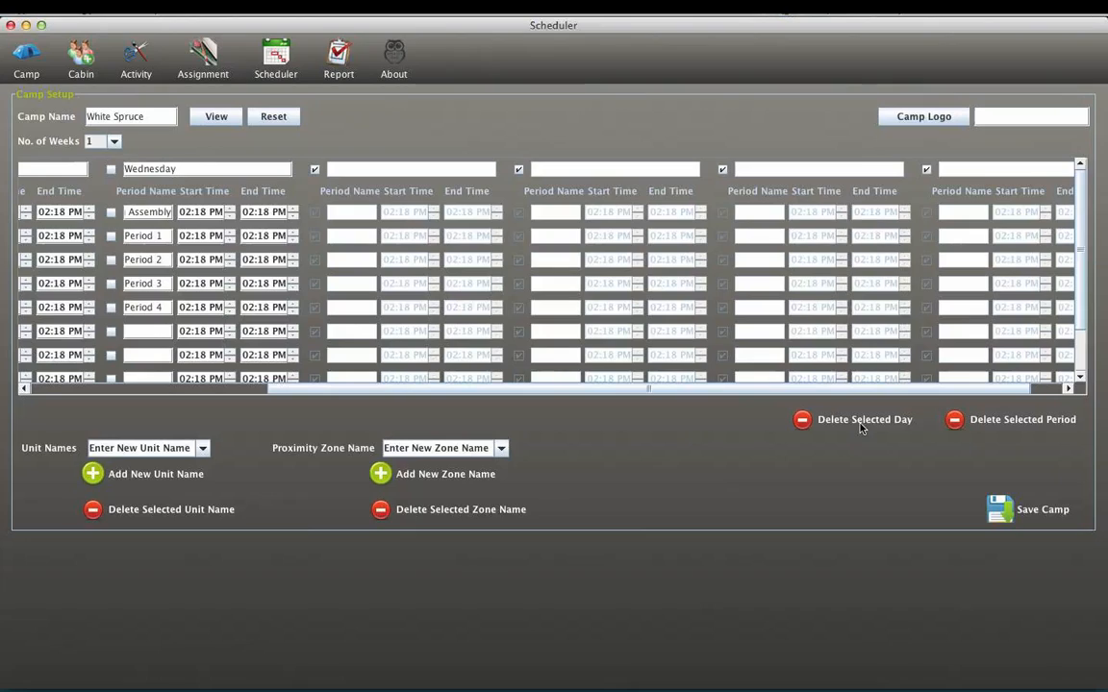
click(809, 424)
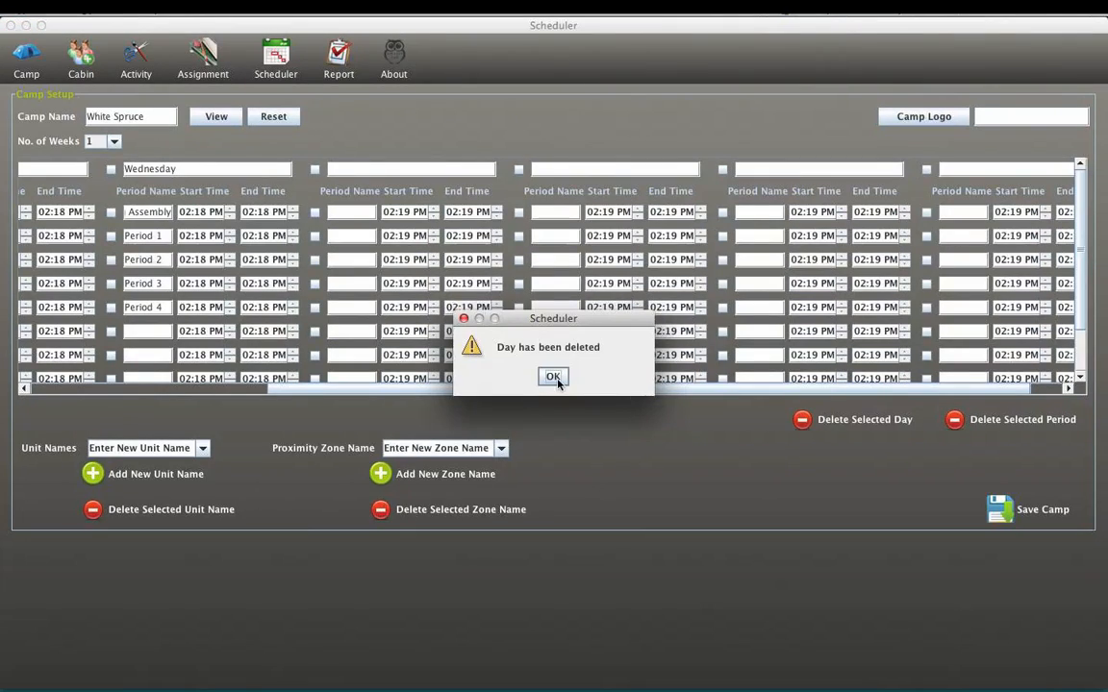
click(554, 376)
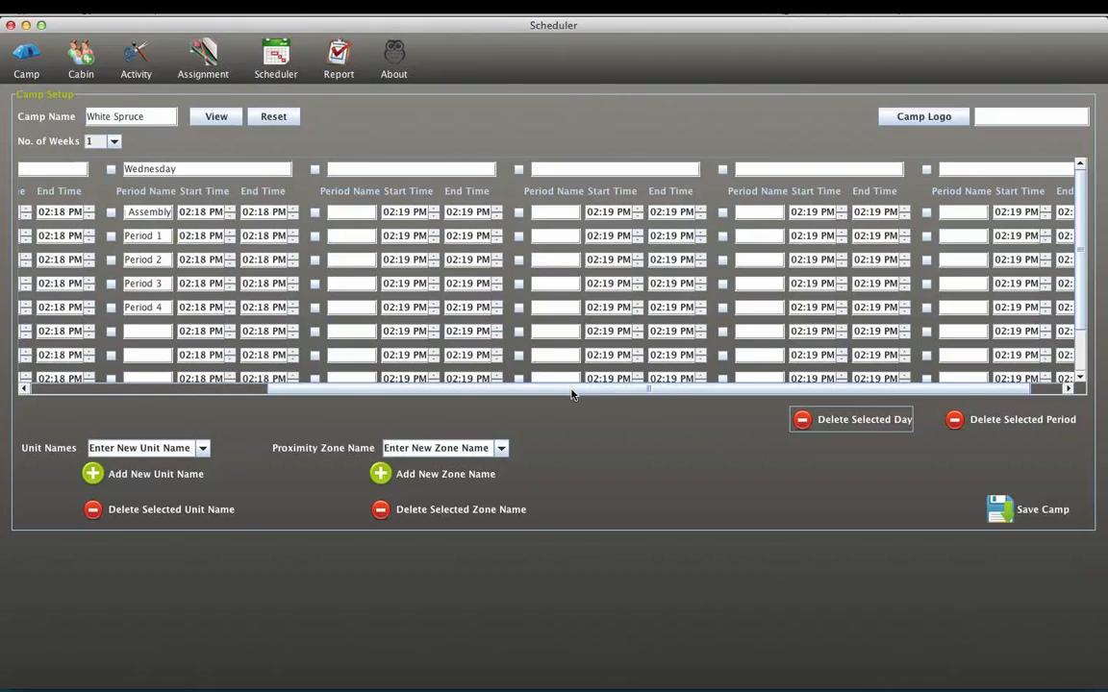
- Add a unit named Juniors to the camp
scroll(510, 380, left, 3)
scroll(440, 373, left, 10)
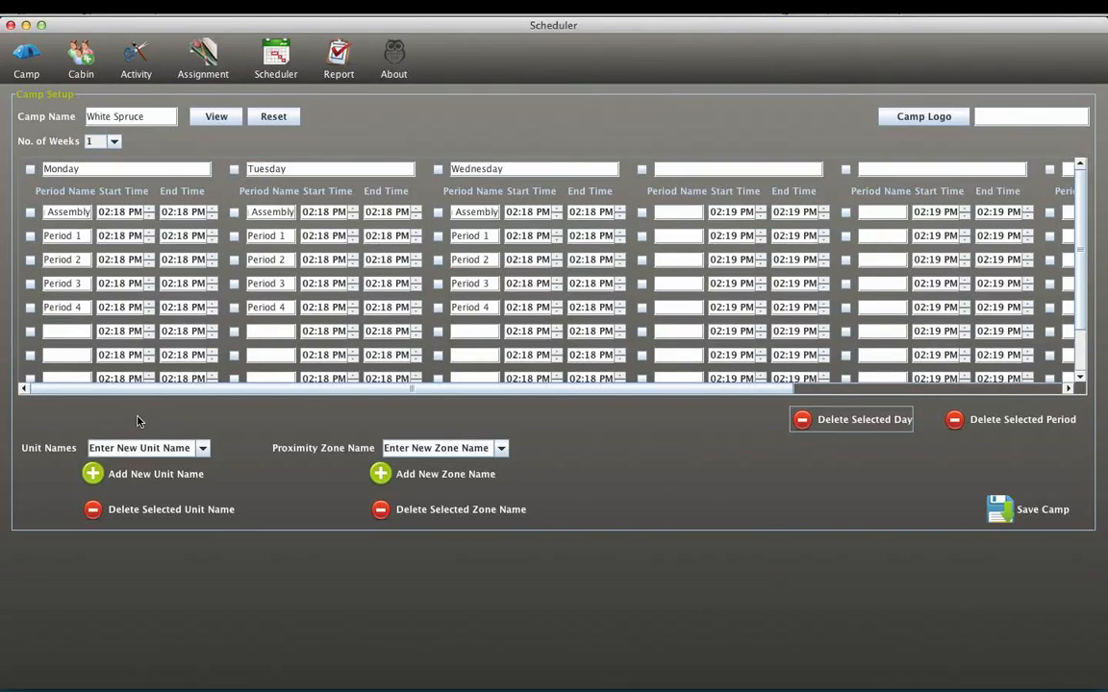
click(201, 449)
click(201, 449)
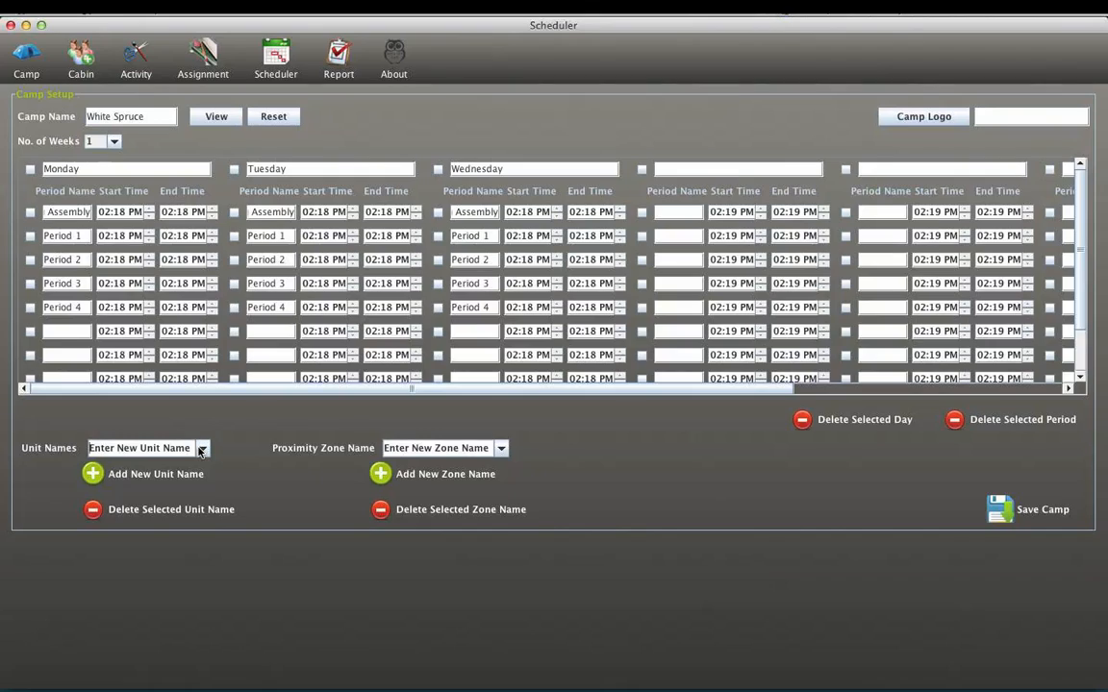
click(183, 448)
text(Ju)
triple_click(183, 447)
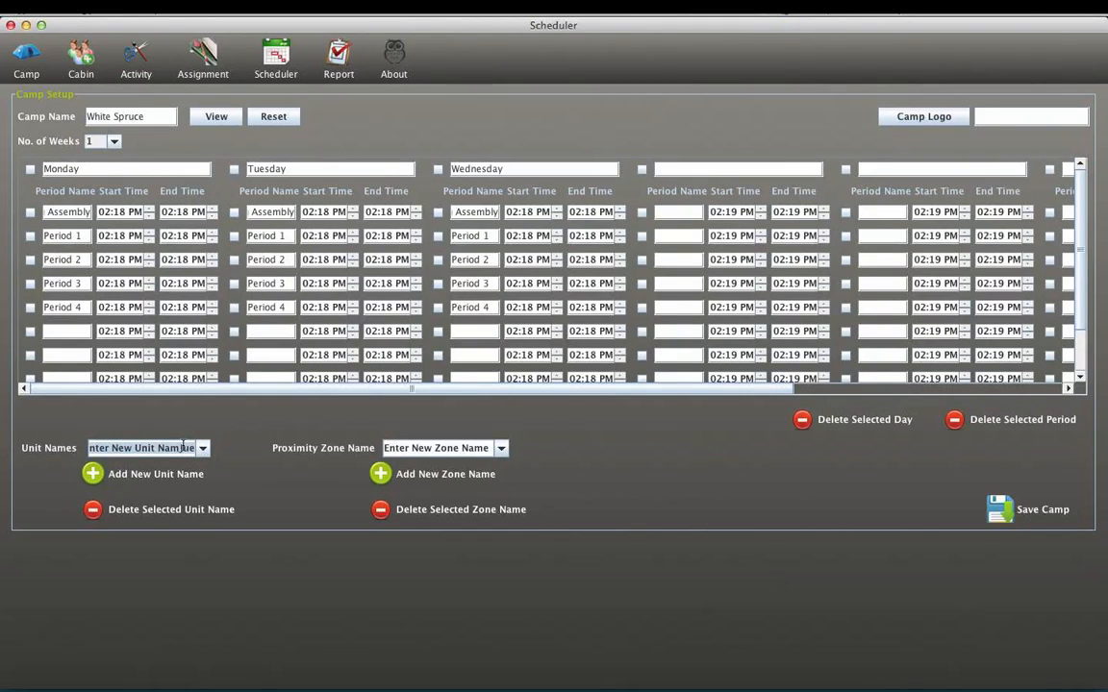
text(Juni)
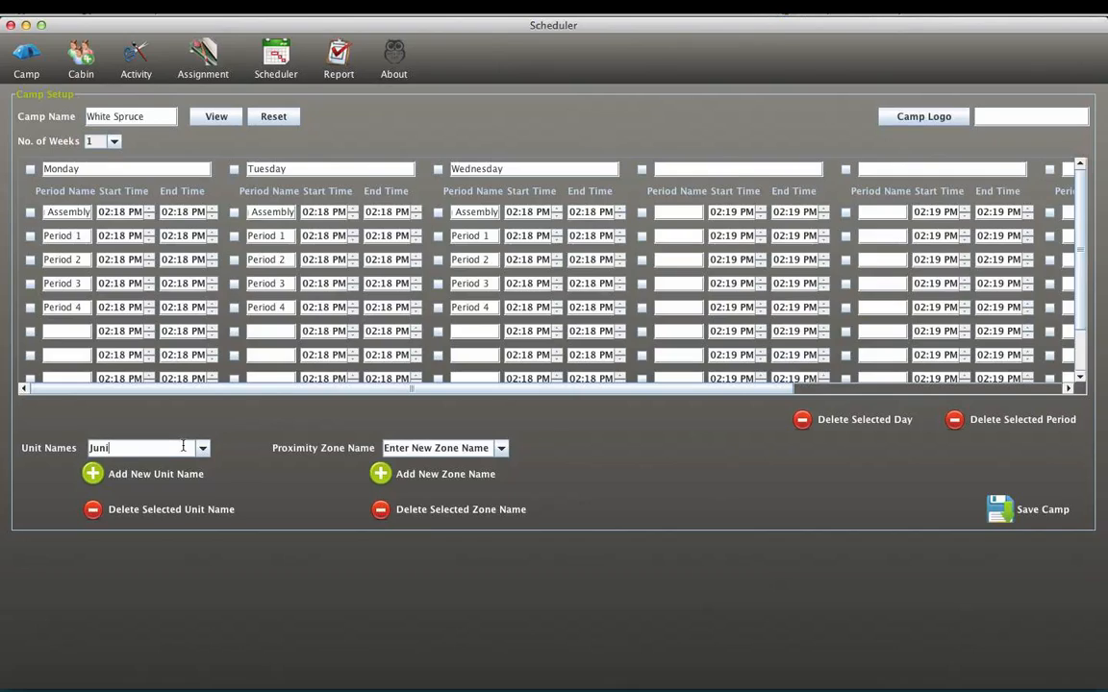
text(ors)
click(147, 475)
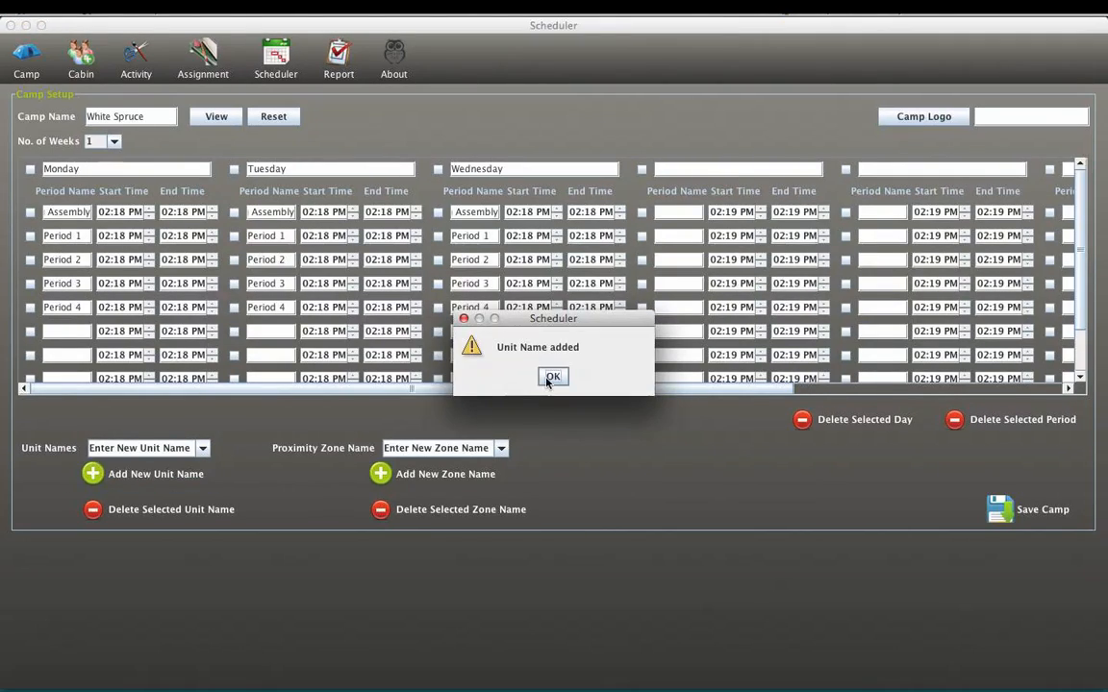
click(548, 377)
- Add a unit named Seniors and check the list of unit names
click(109, 445)
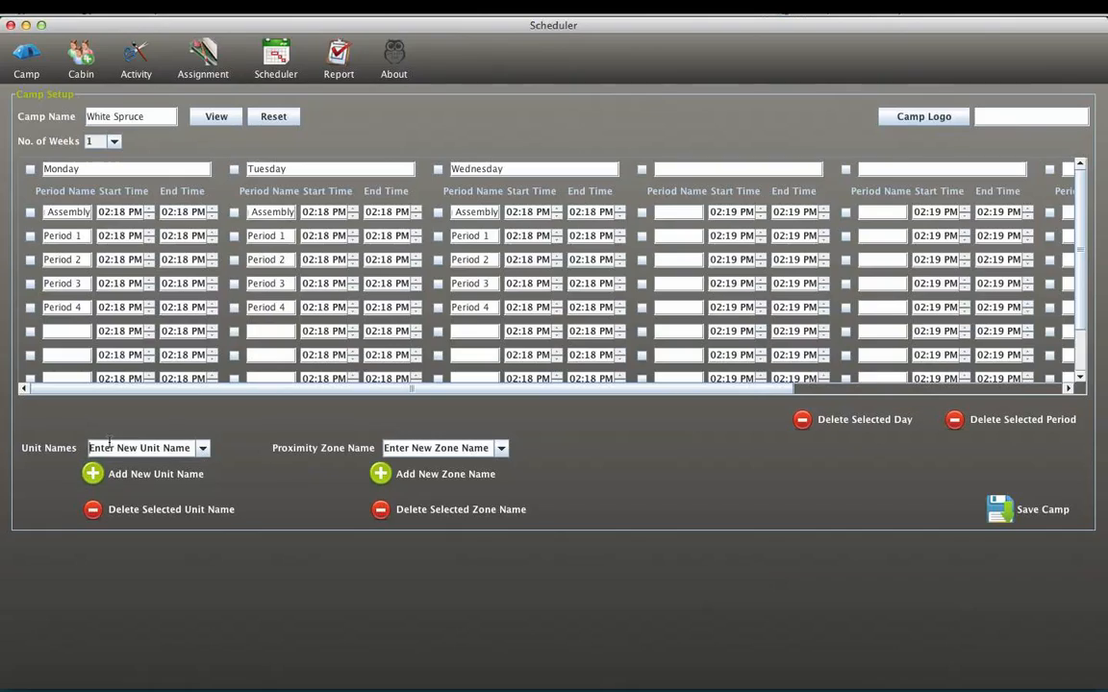
text(Se)
double_click(109, 447)
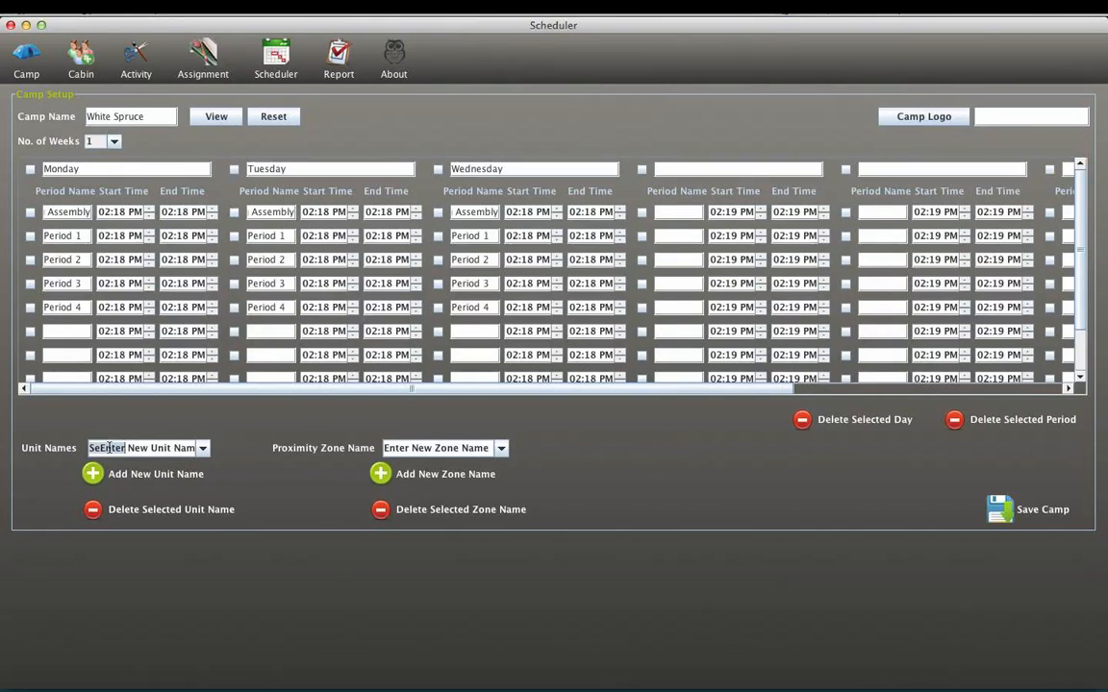
triple_click(109, 447)
text(Seniors)
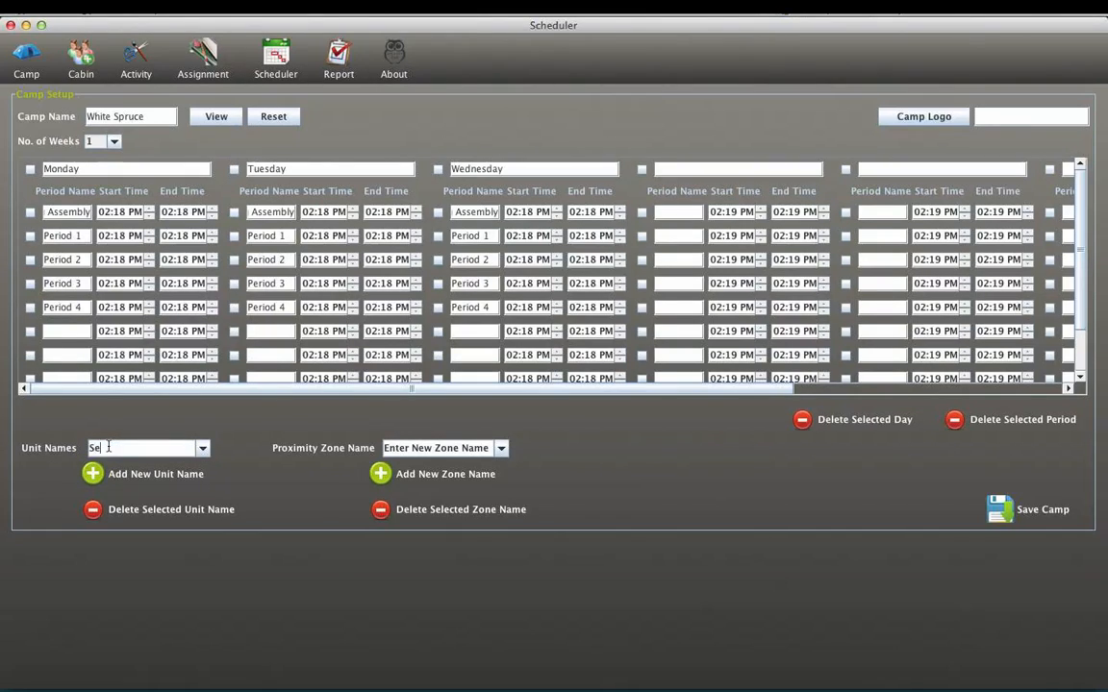
click(93, 473)
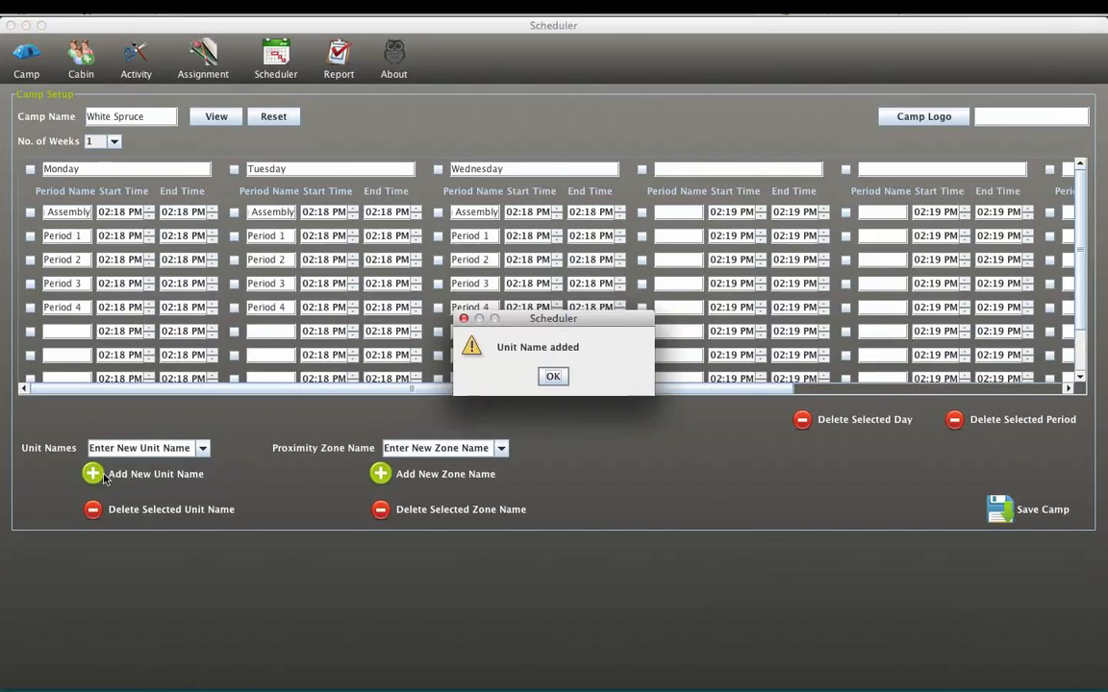
click(553, 376)
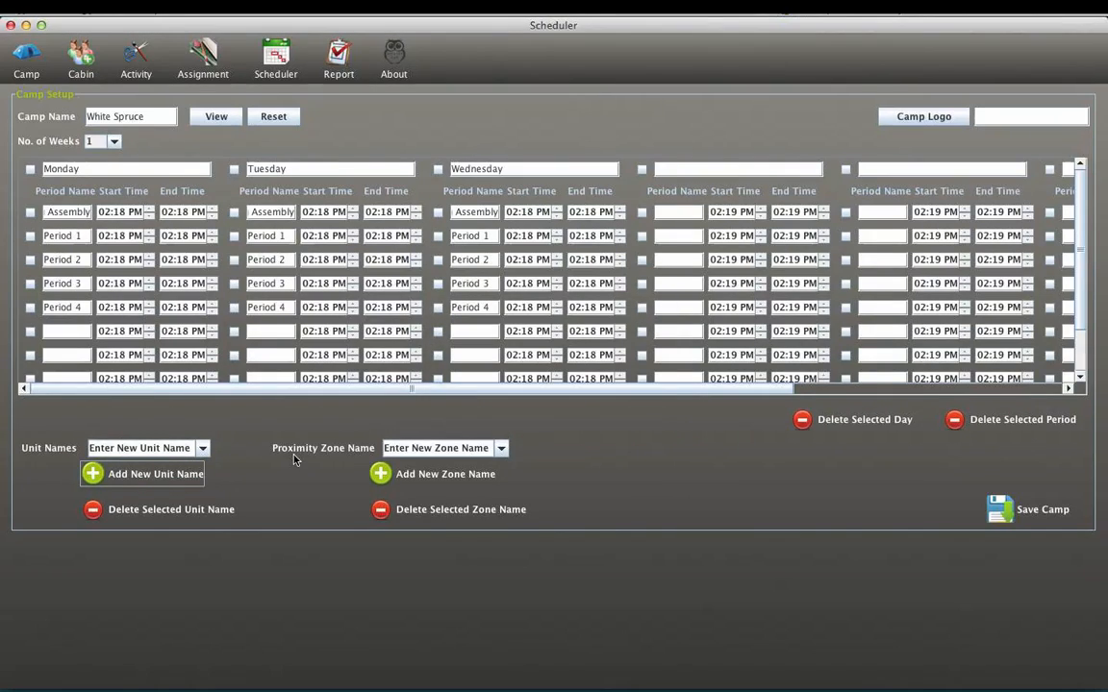
click(200, 448)
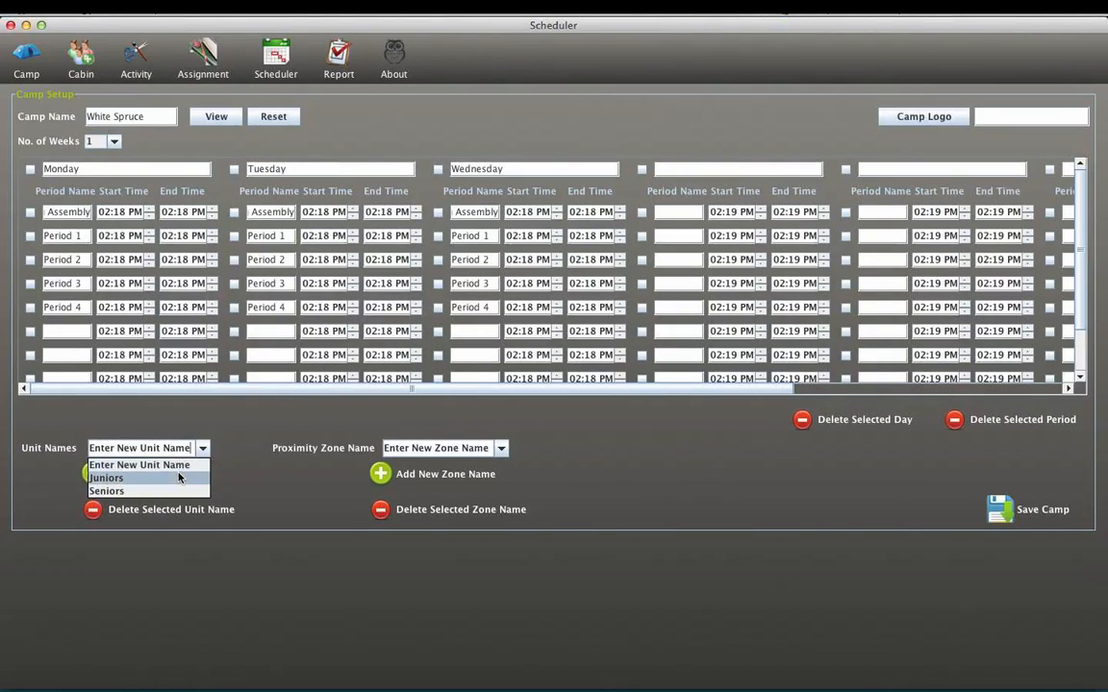
click(308, 414)
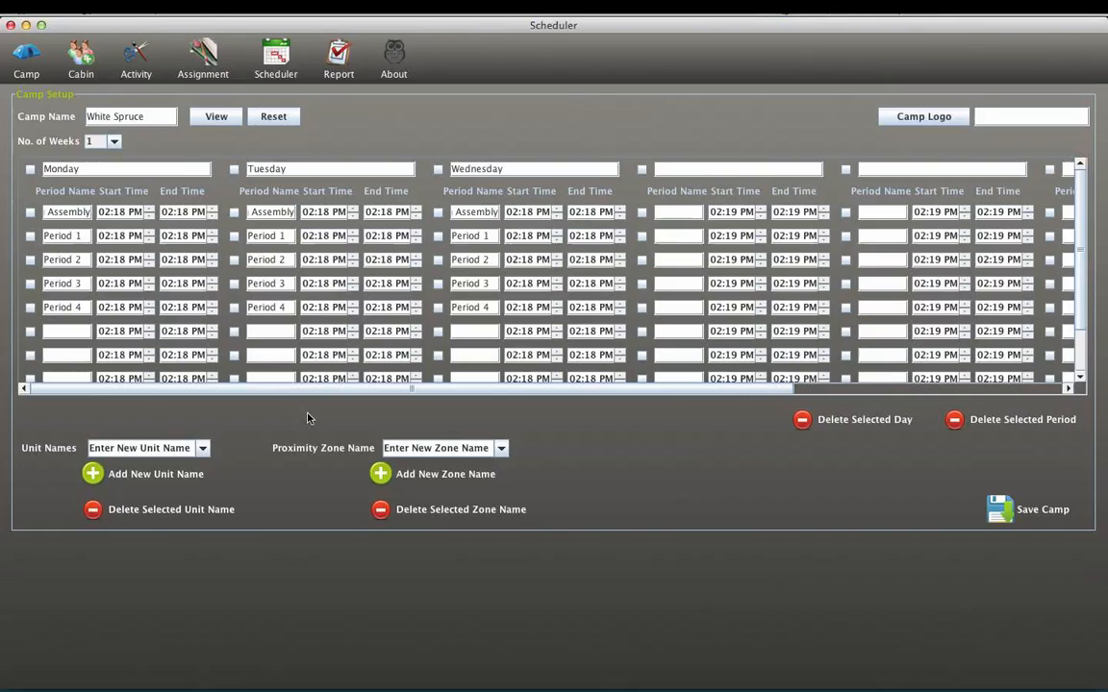
- Try to add a proximity zone named Zone A
triple_click(420, 447)
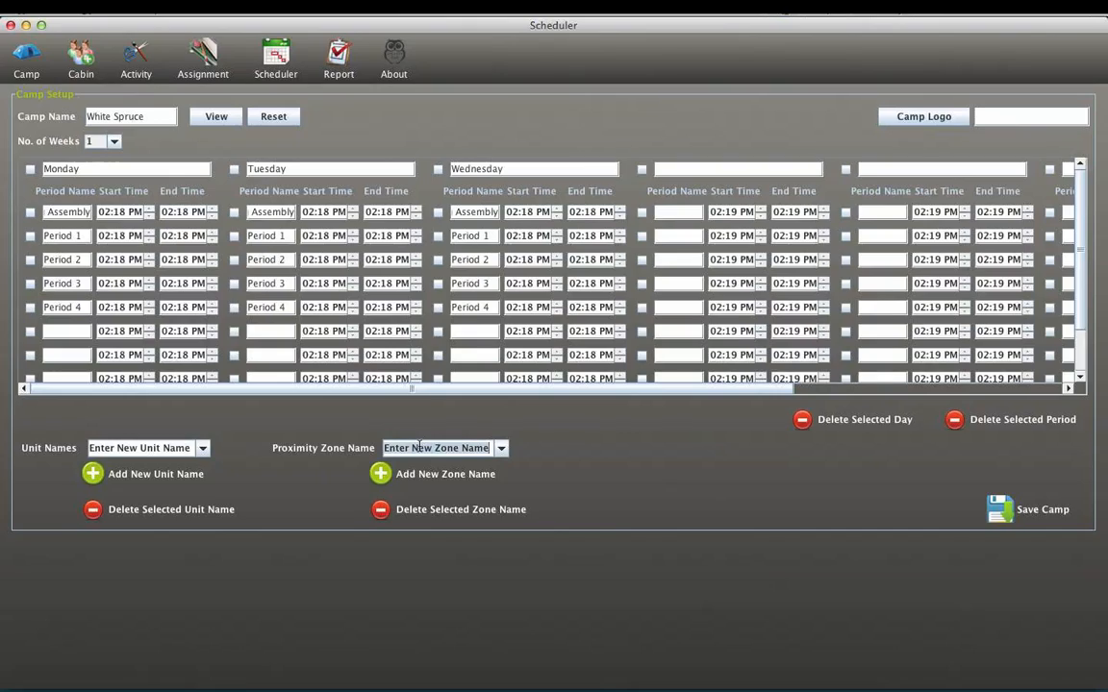
click(420, 447)
triple_click(419, 447)
text(Zone A)
click(380, 472)
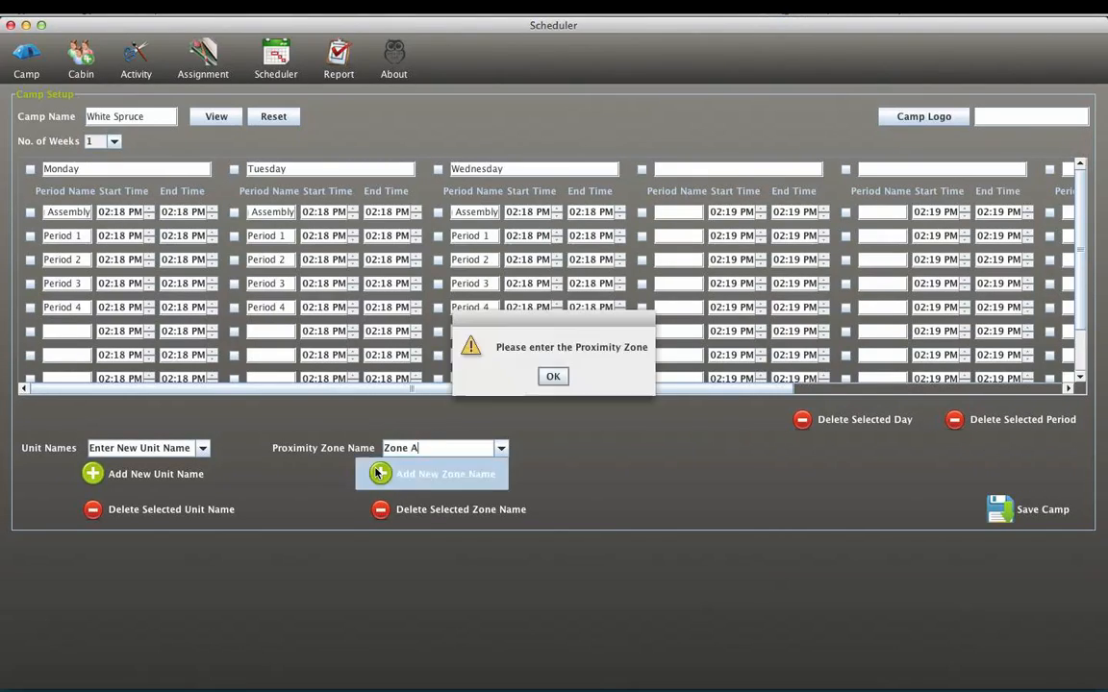
key(Return)
- Change the proximity zone name to Zone B and add it to the camp
click(423, 449)
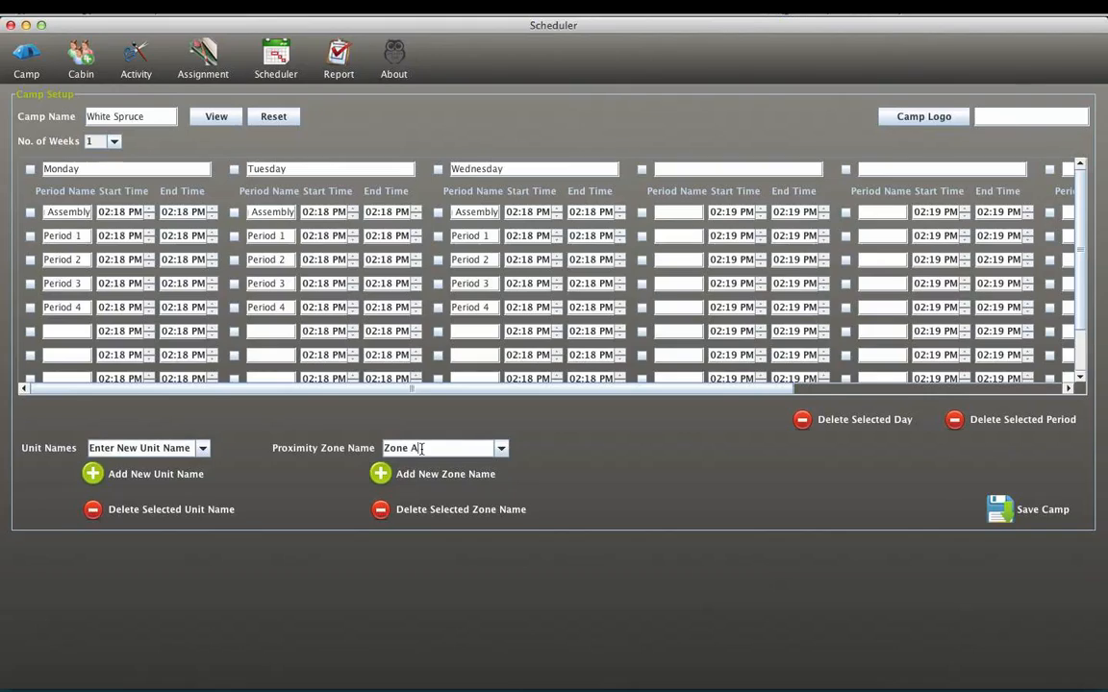
key(BackSpace)
text(B)
click(404, 478)
key(Return)
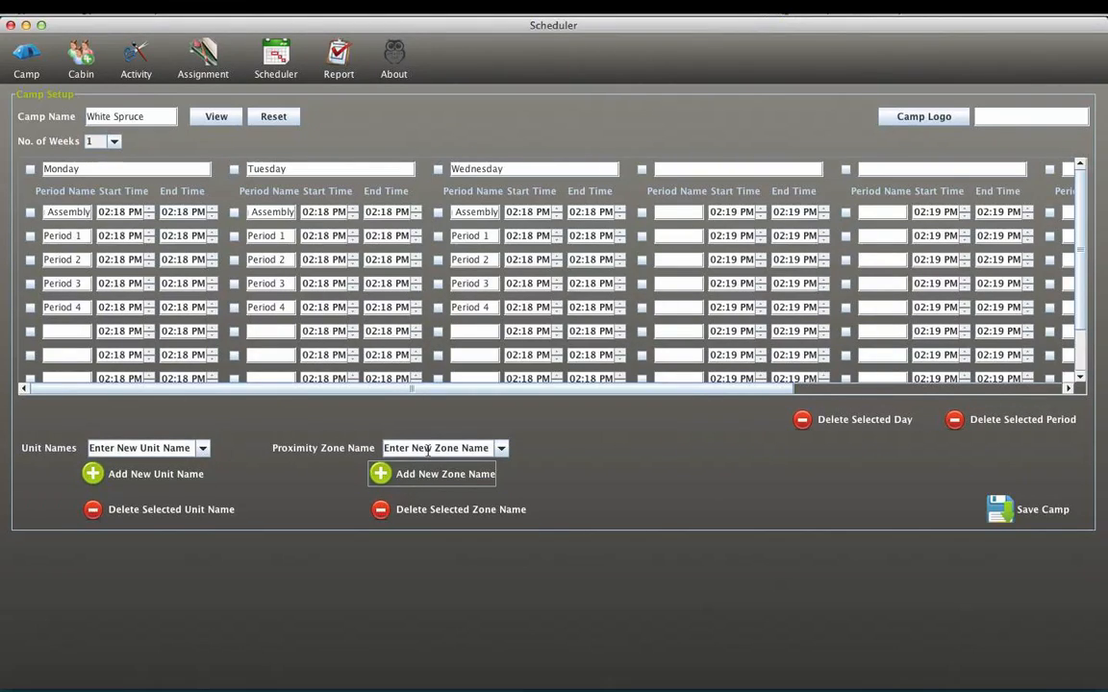
- Add a proximity zone named Zone C and save the camp
triple_click(427, 448)
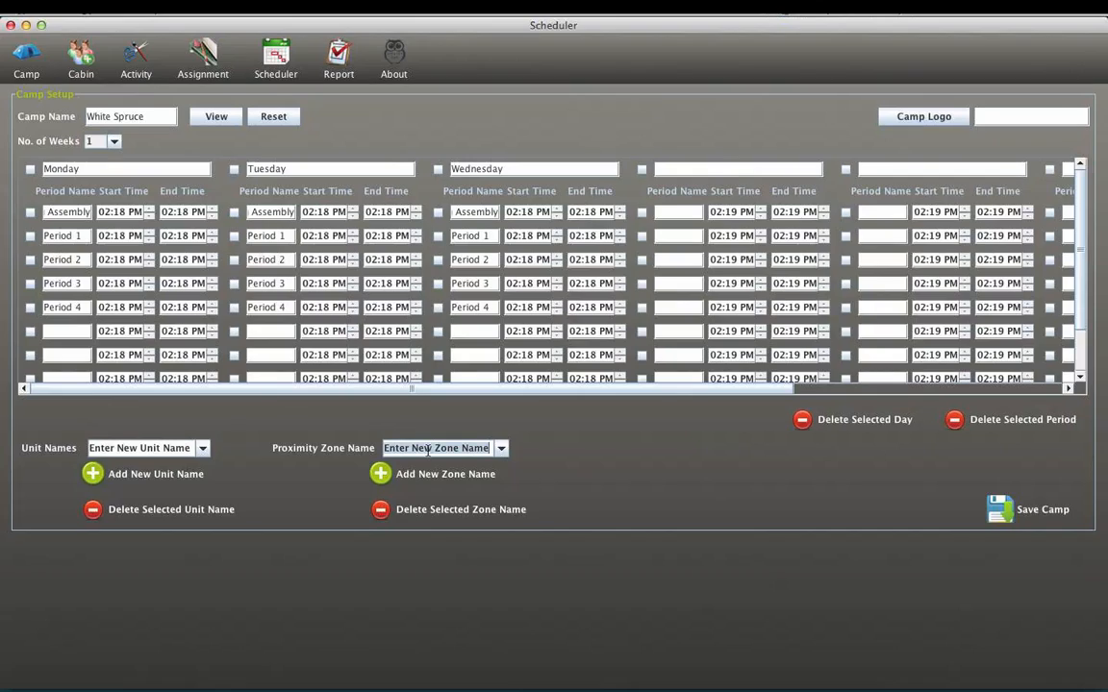
text(Zone C)
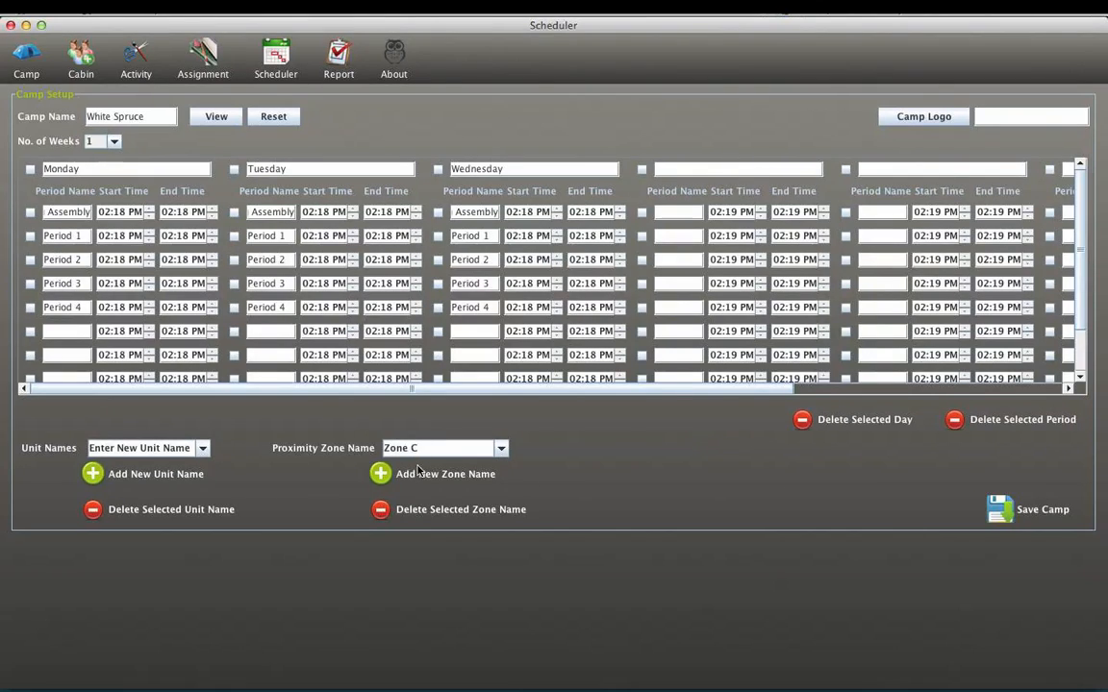
click(396, 473)
click(552, 377)
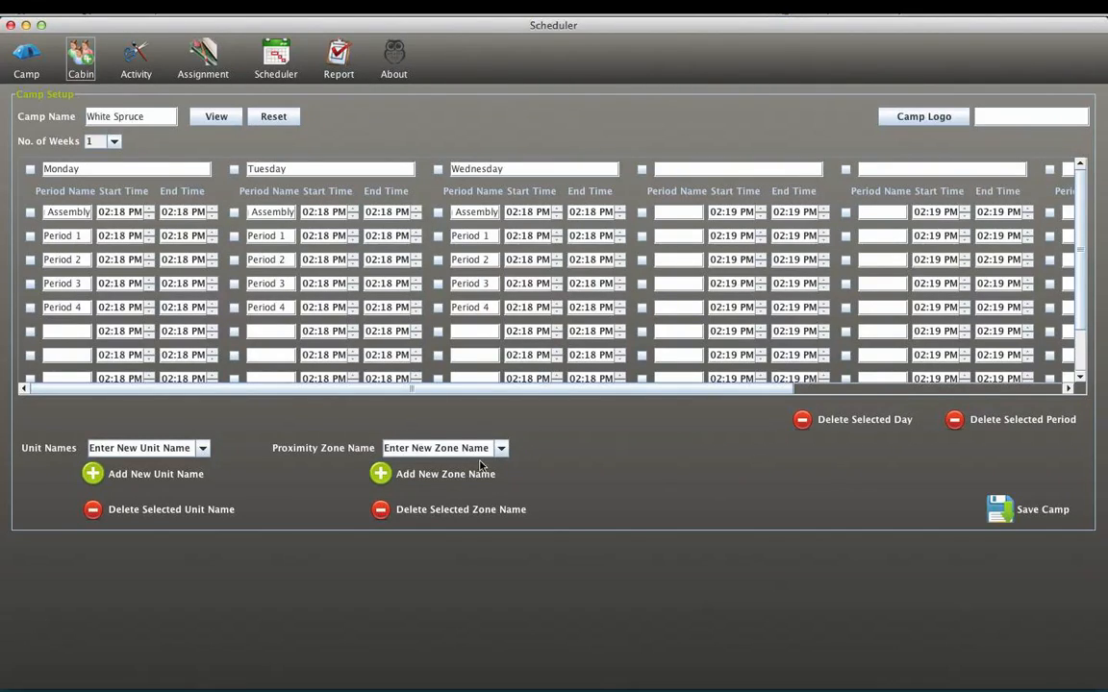
click(1019, 514)
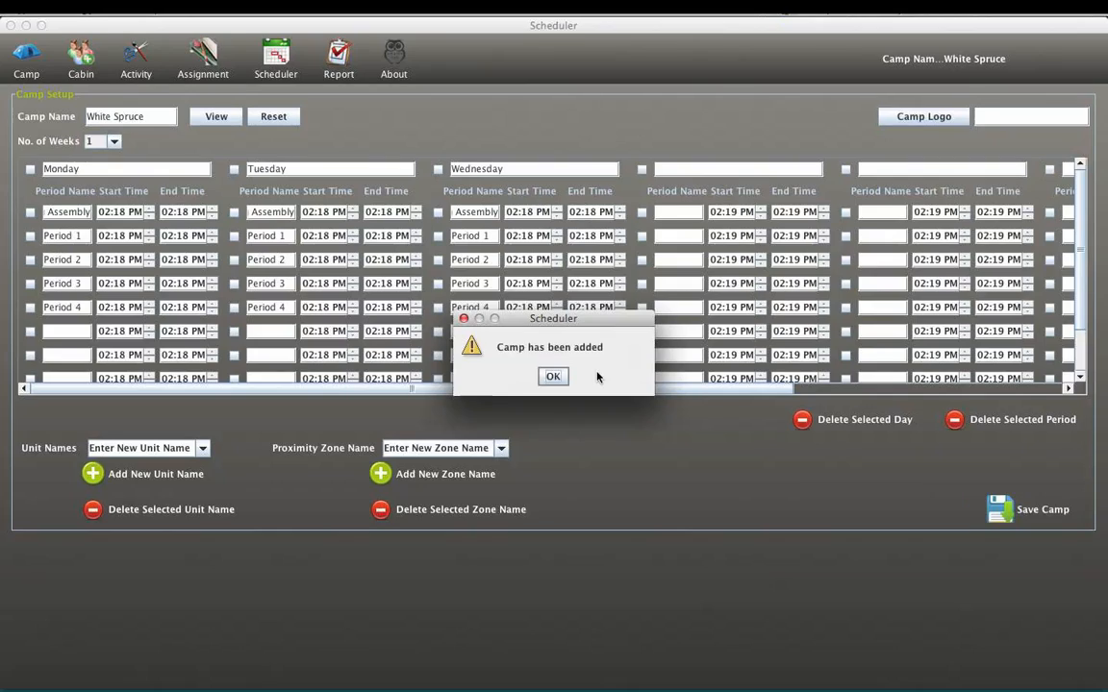
click(544, 372)
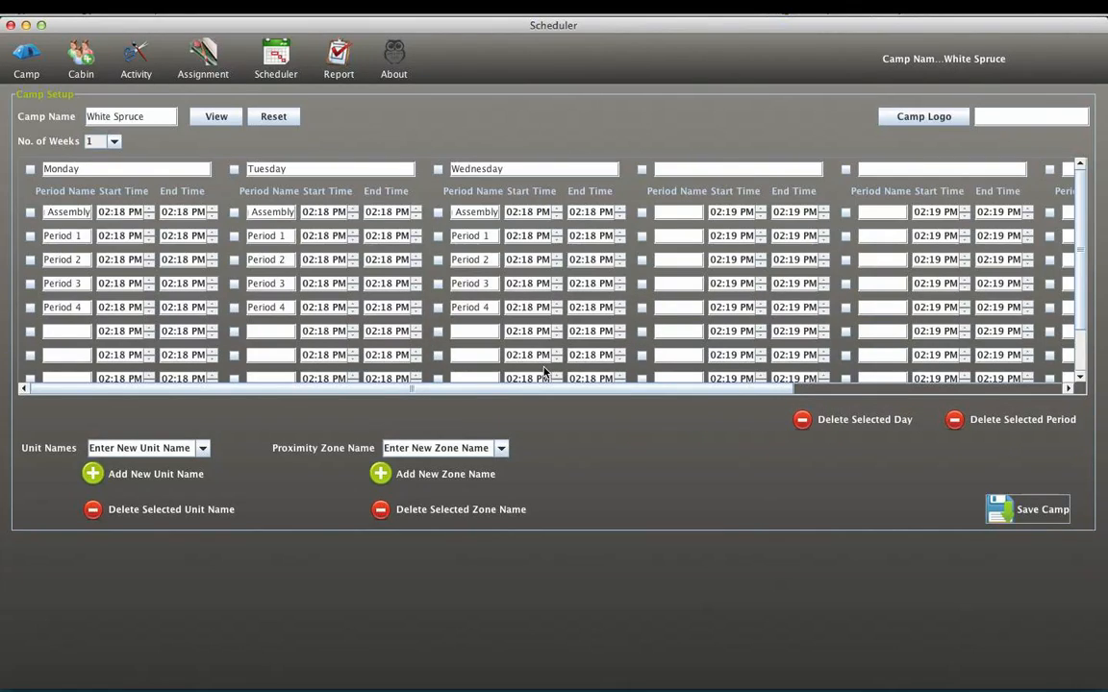
- Add a cabin named 1 with nickname 1, unit designation Juniors and gender Co-Ed
click(94, 61)
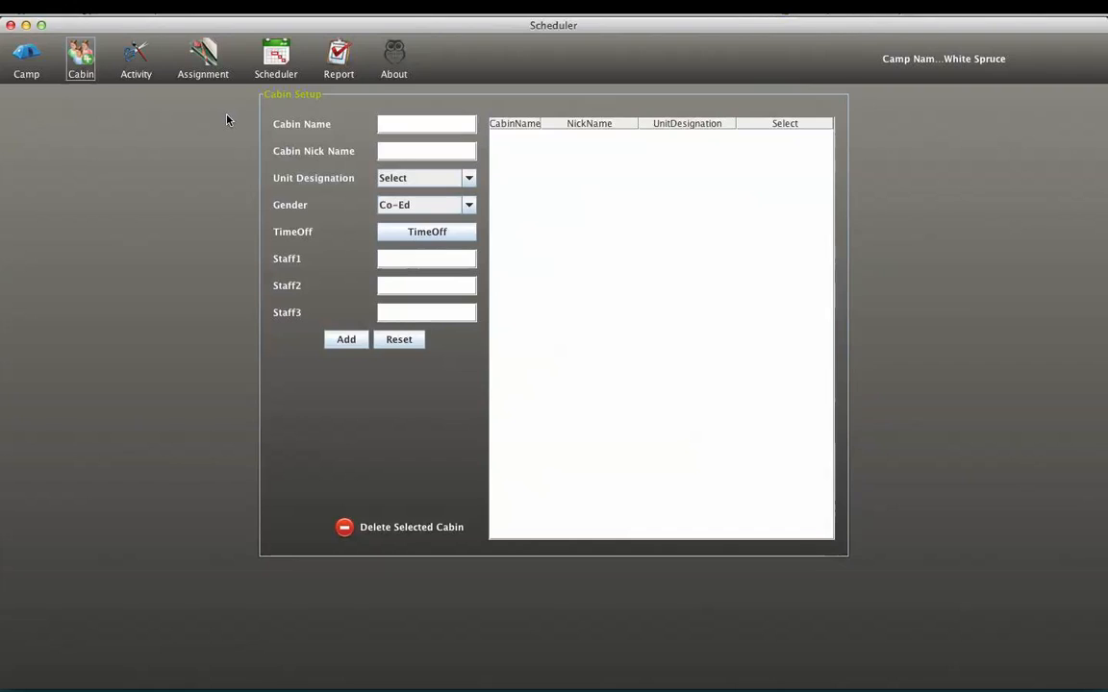
click(400, 123)
click(468, 182)
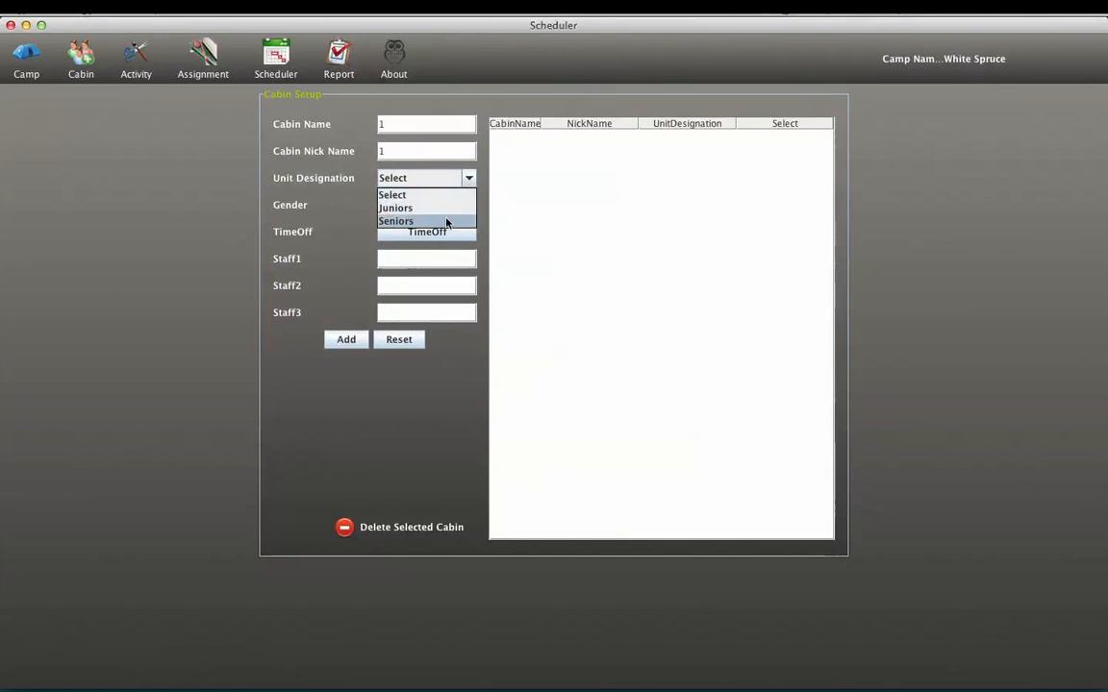
click(446, 209)
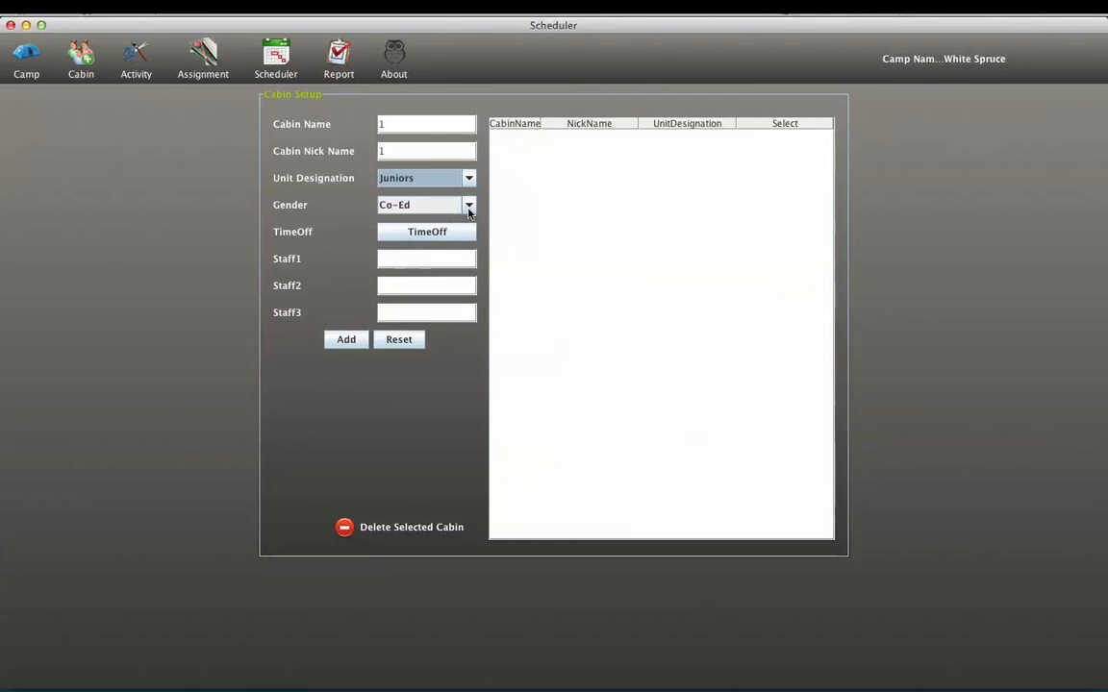
click(469, 209)
click(468, 208)
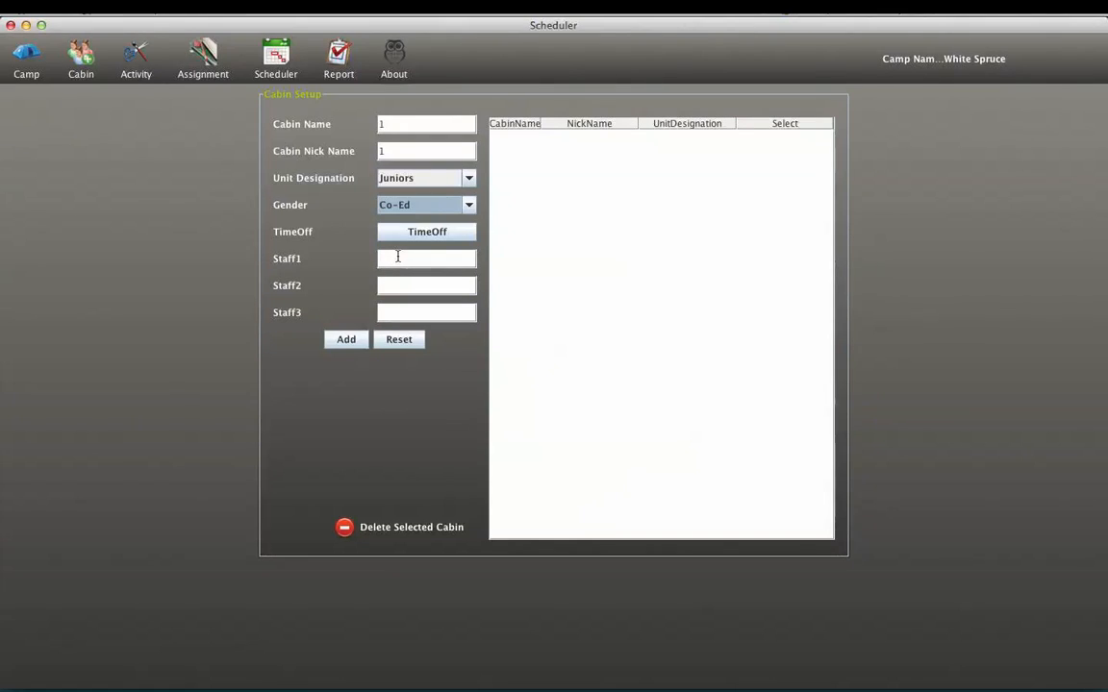
click(344, 343)
click(569, 383)
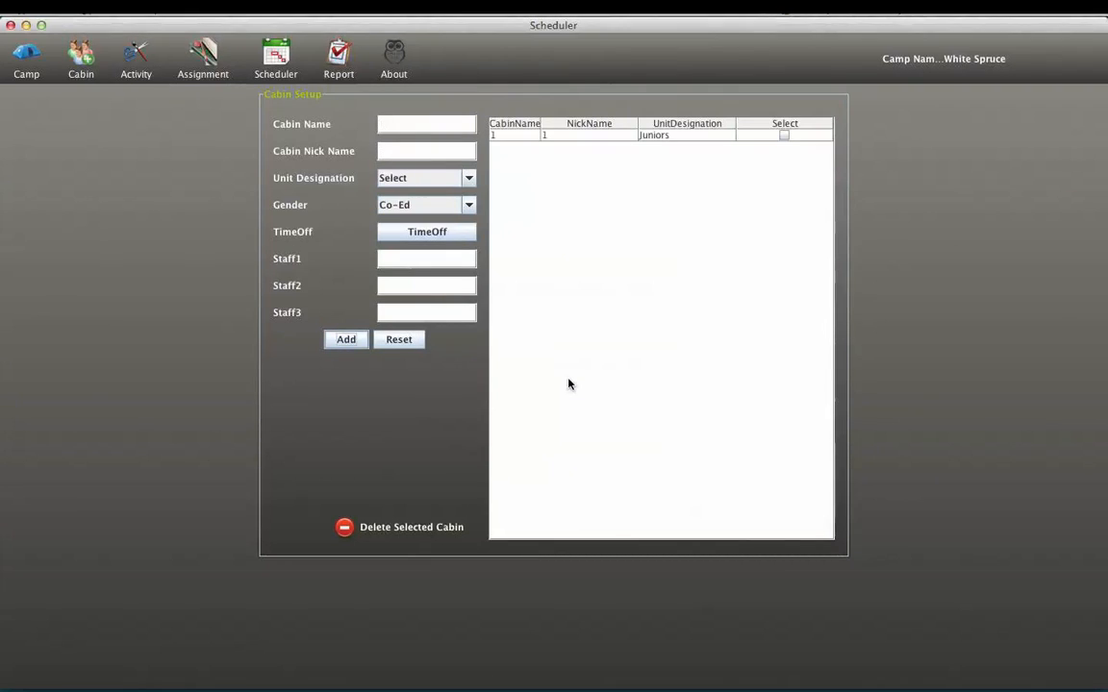
- Open cabin 1 from the cabin list for editing and save it
click(589, 142)
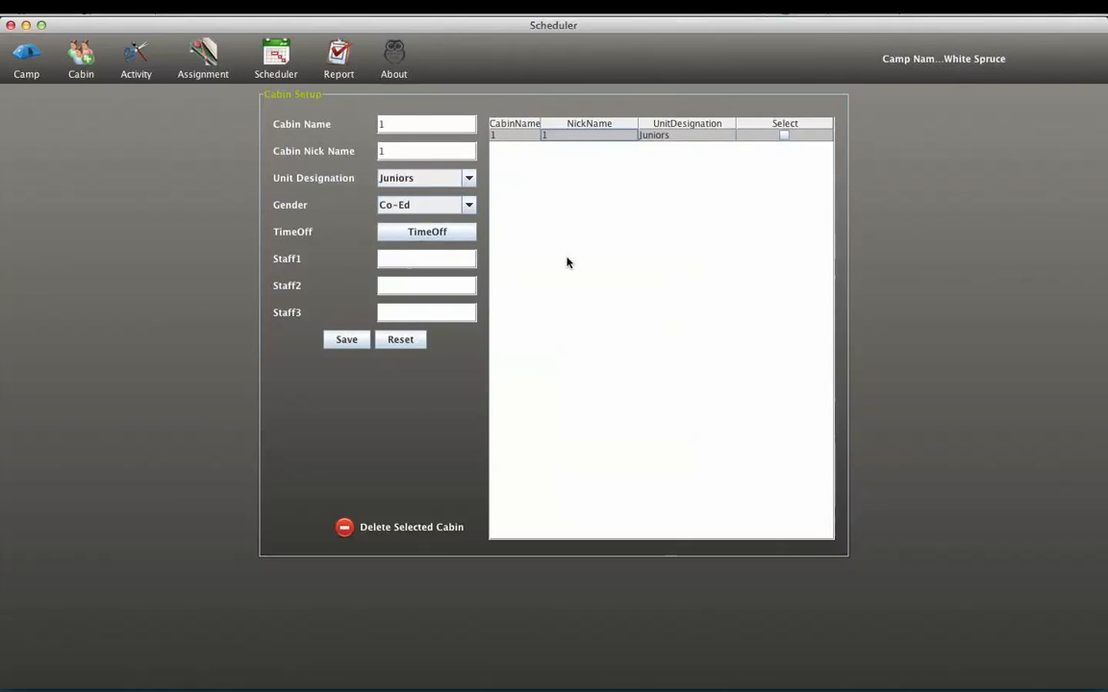
click(395, 123)
click(342, 340)
click(553, 376)
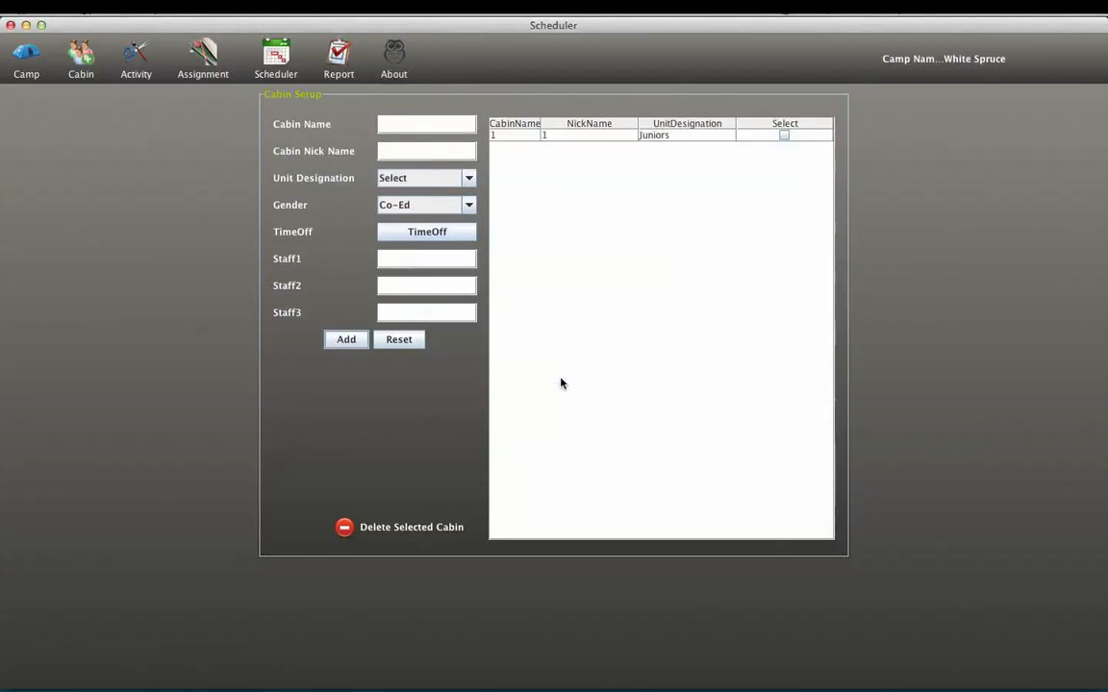
- Add a cabin named 2 with nickname 2, unit designation Seniors and gender Boys
text(2)
click(394, 149)
text(2)
click(406, 178)
click(404, 222)
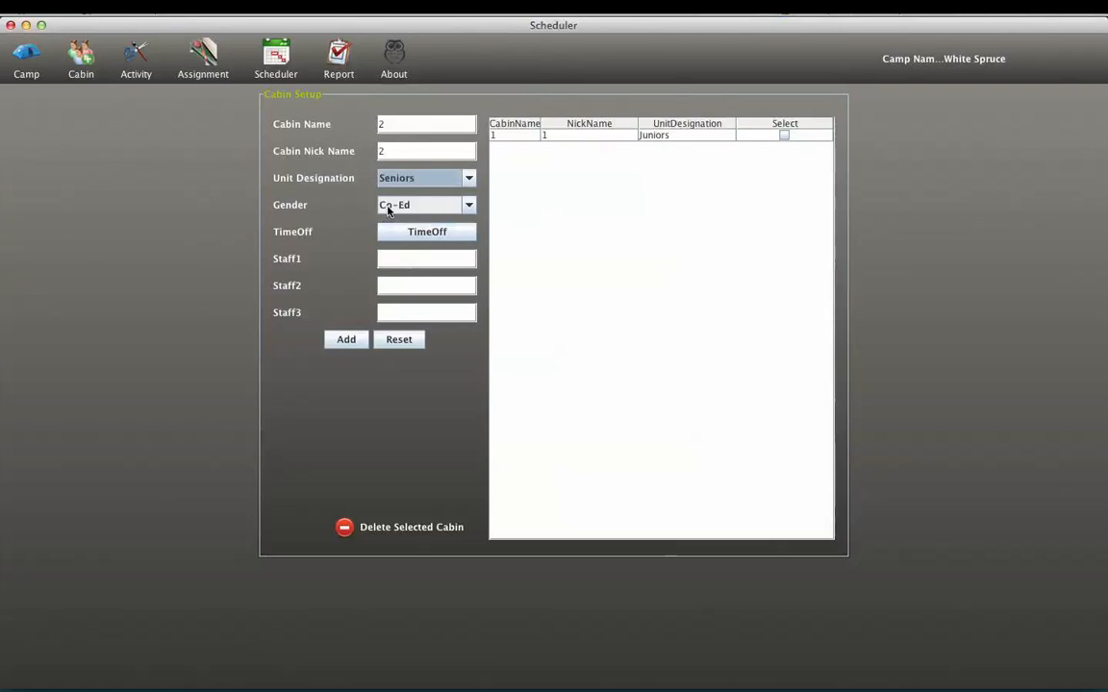
click(388, 205)
click(389, 236)
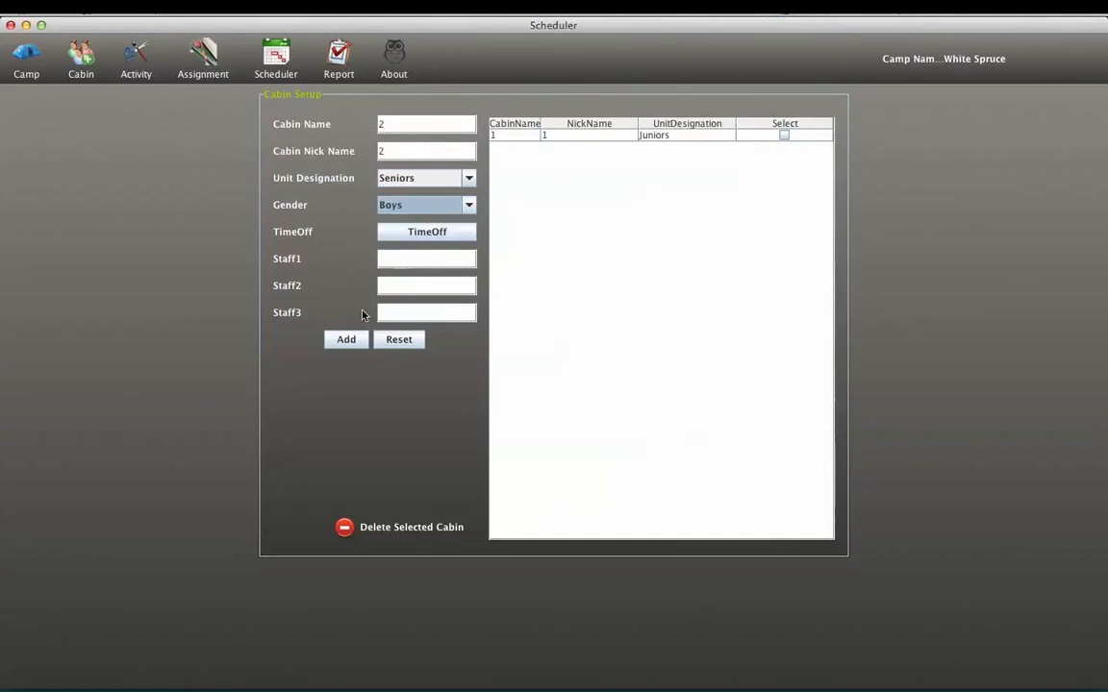
click(348, 338)
key(Return)
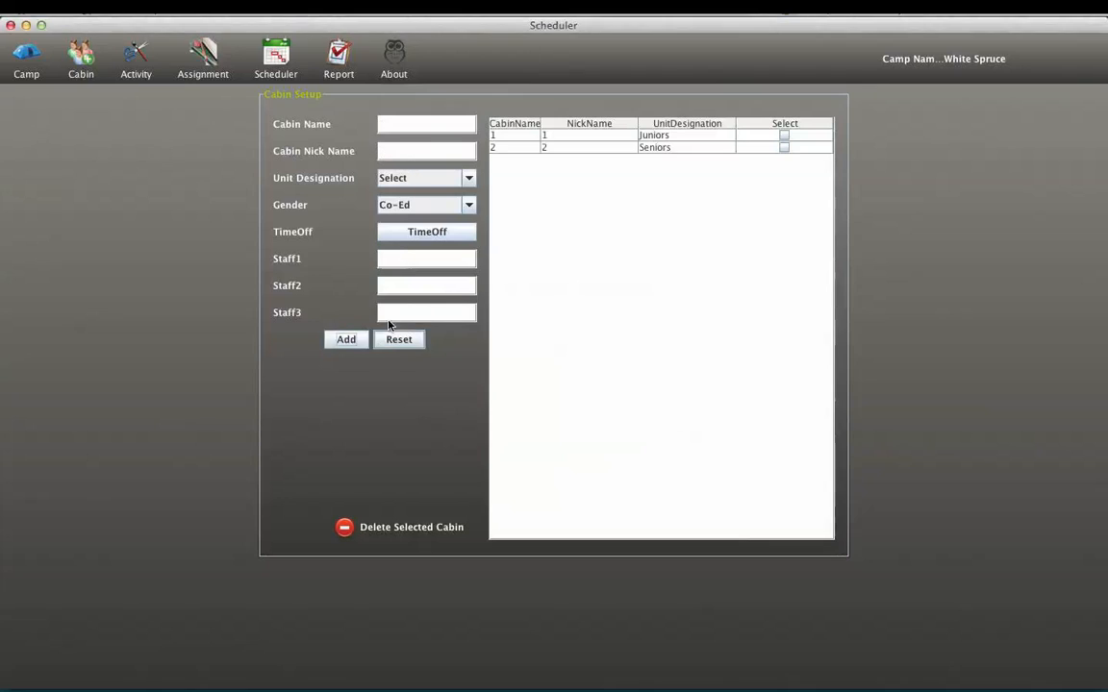
- Add a cabin named 100 with nickname CITs and unit designation Seniors
click(392, 126)
text(100)
click(388, 151)
text(CD)
text(Ts)
click(400, 181)
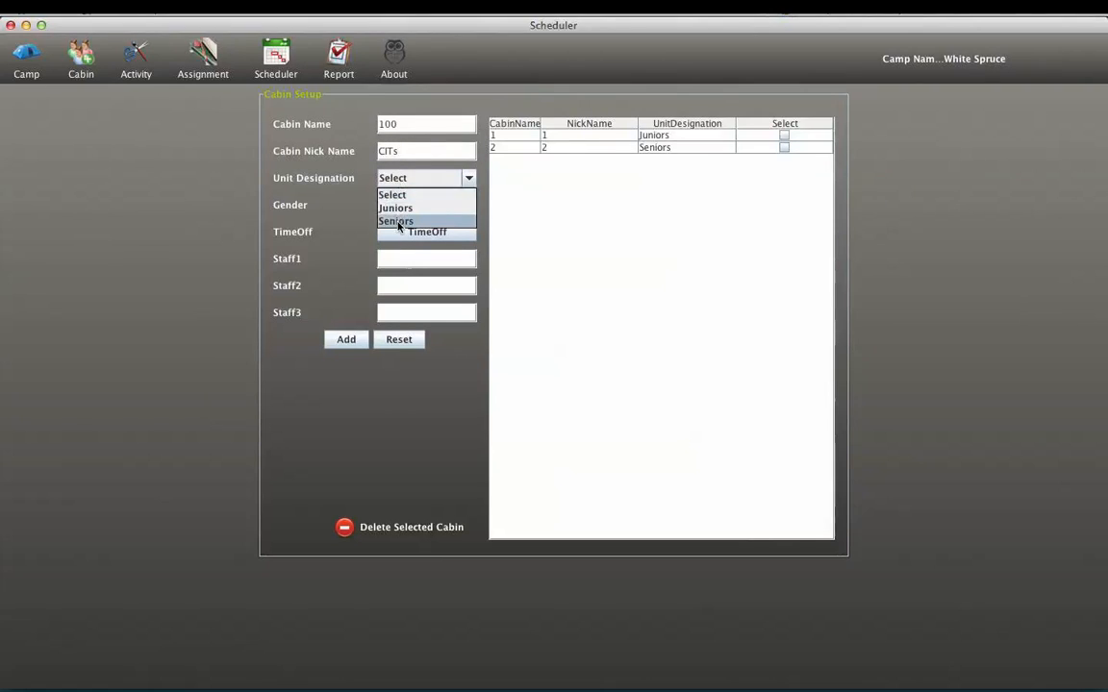
click(398, 220)
click(345, 340)
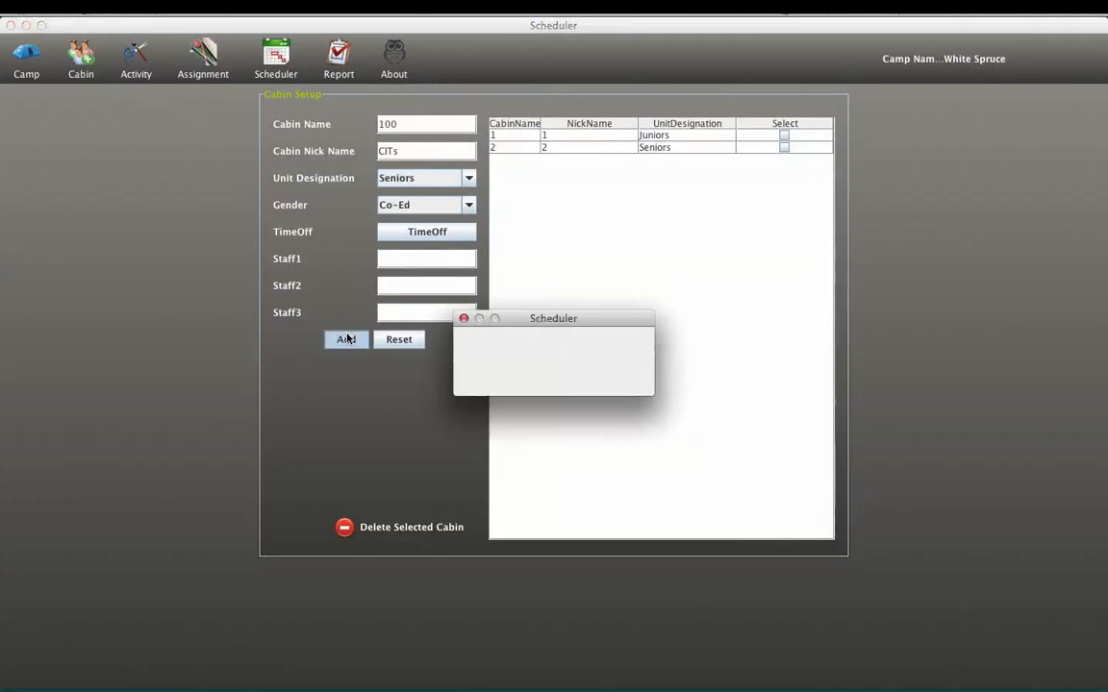
click(551, 376)
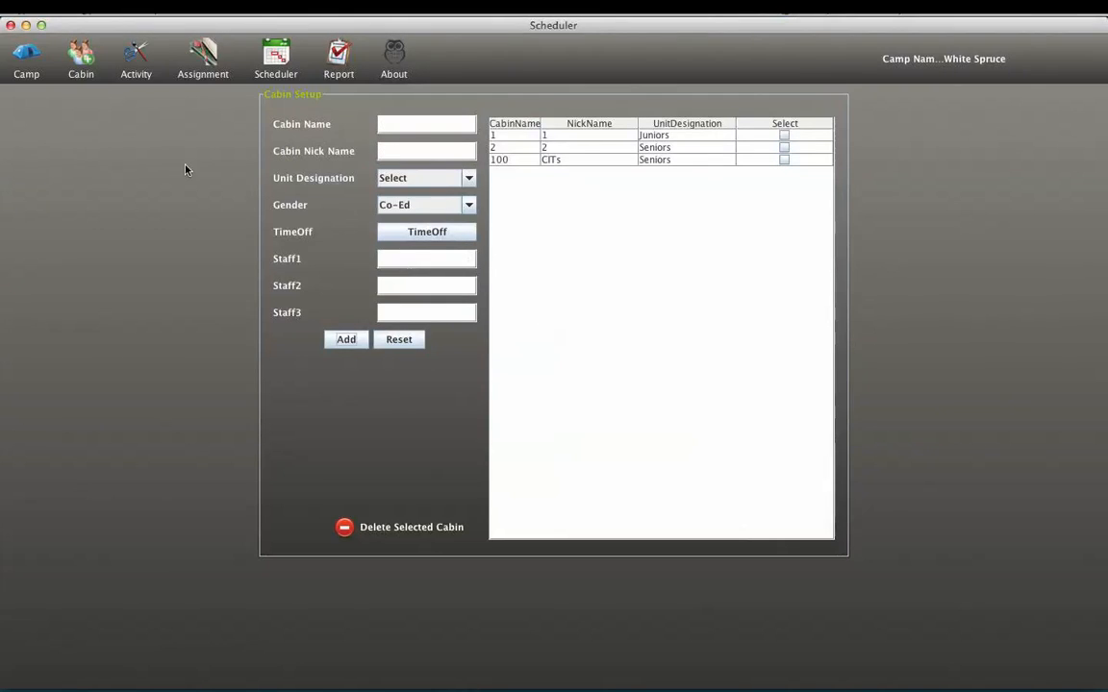
- Start a new activity in the activity setup, named Arts & Crafts with nickname A&C
click(129, 63)
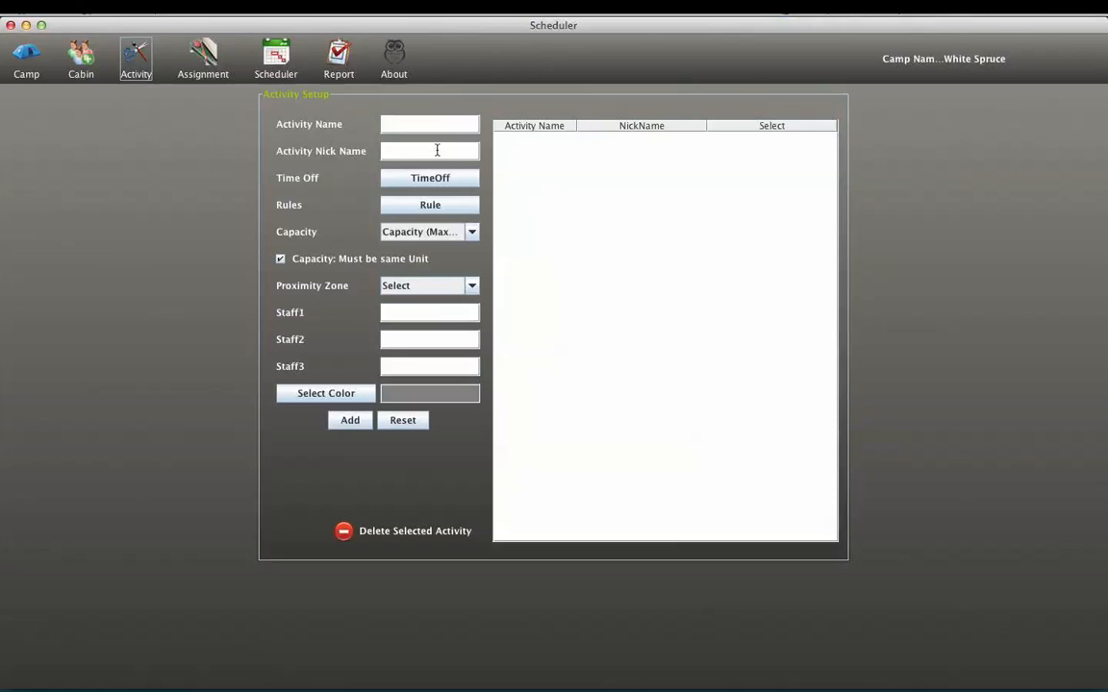
click(404, 126)
text(Arts & Crafts)
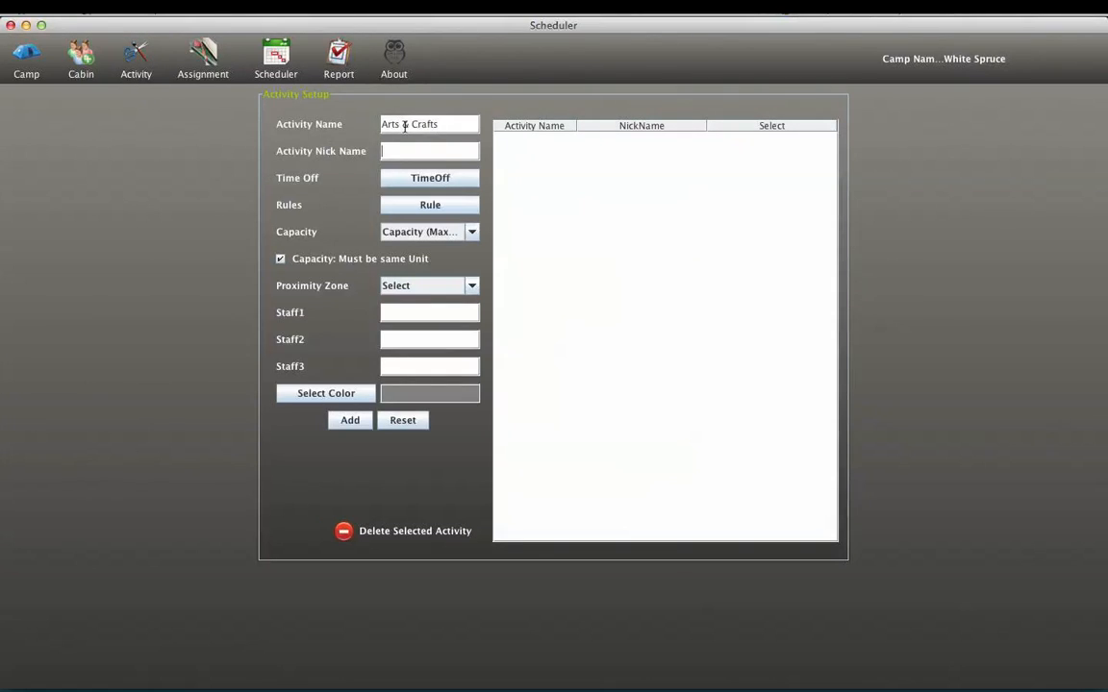
key(Tab)
text(A&C)
- Set the Arts & Crafts capacity to 1 and proximity zone to Zone B, and add the activity
click(407, 237)
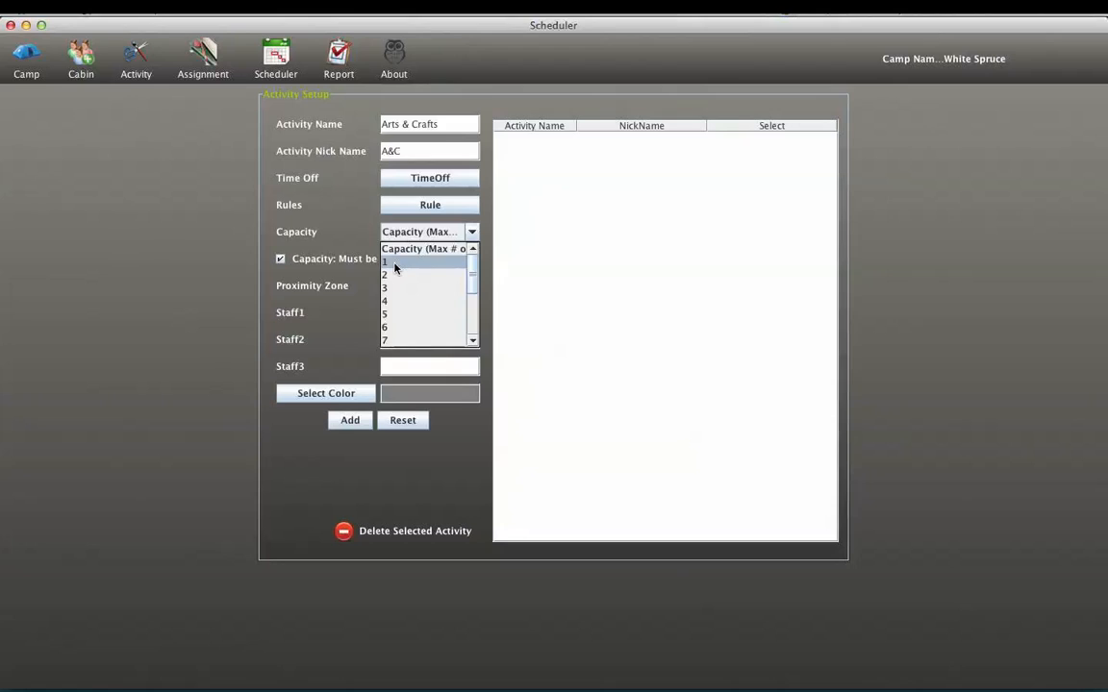
click(394, 263)
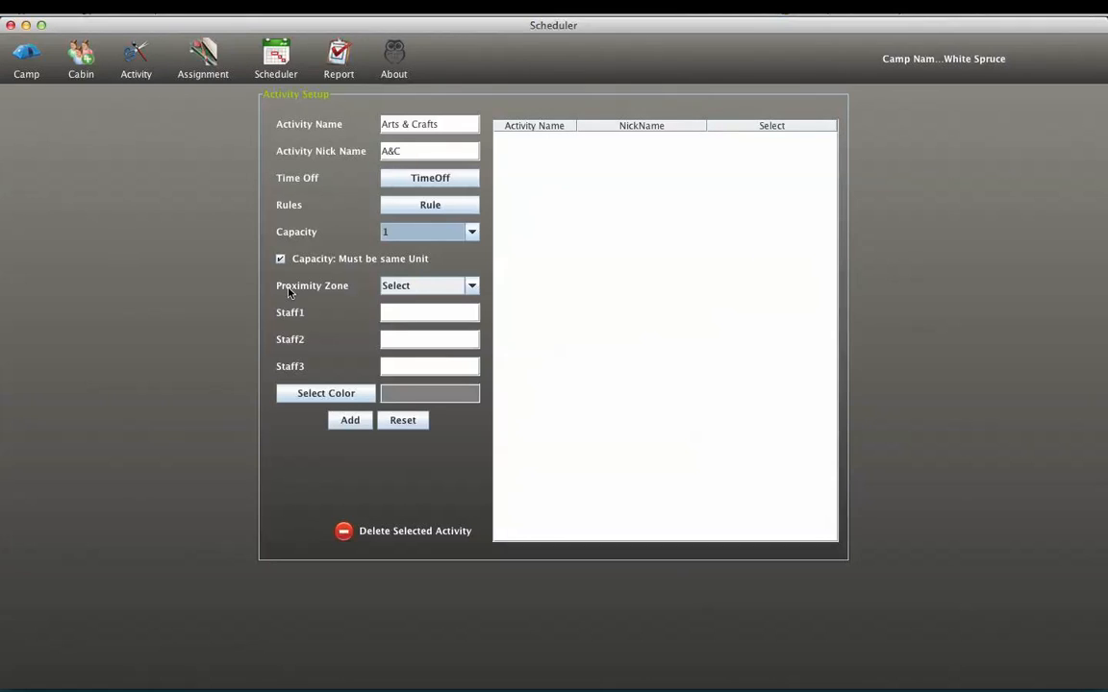
click(435, 286)
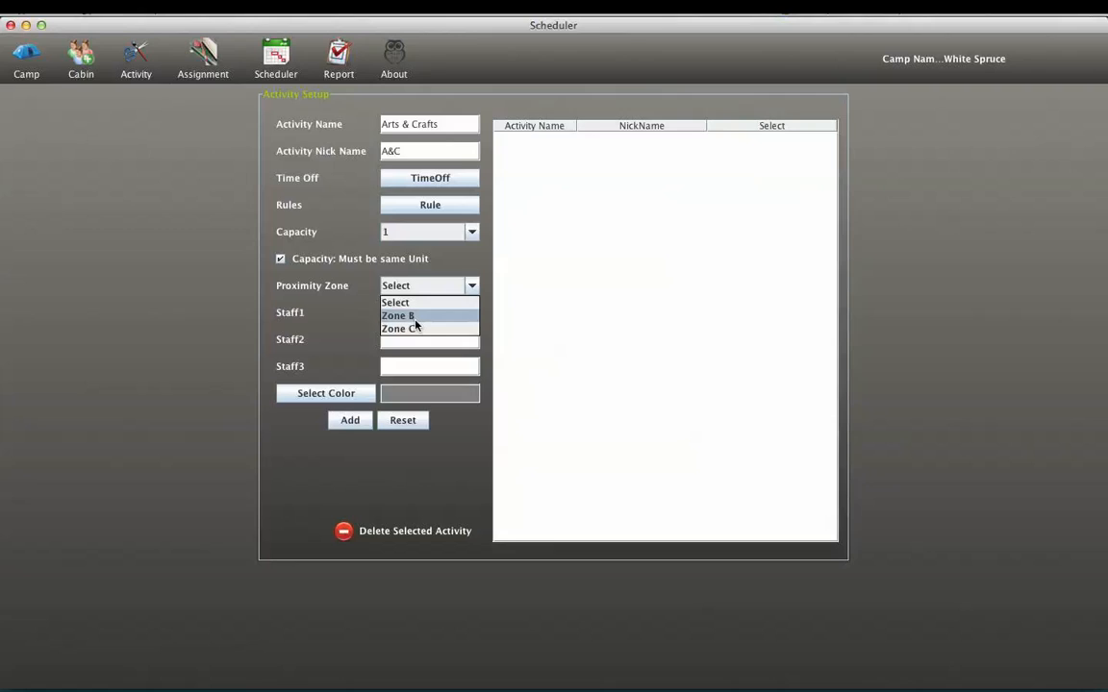
click(416, 317)
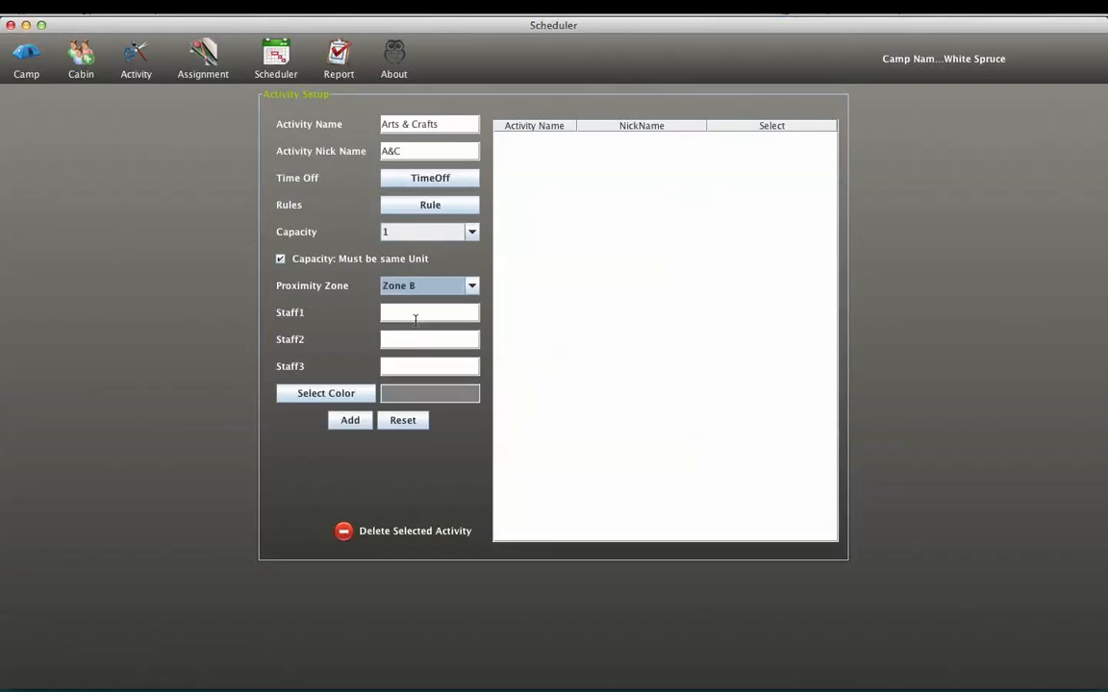
click(362, 428)
click(554, 378)
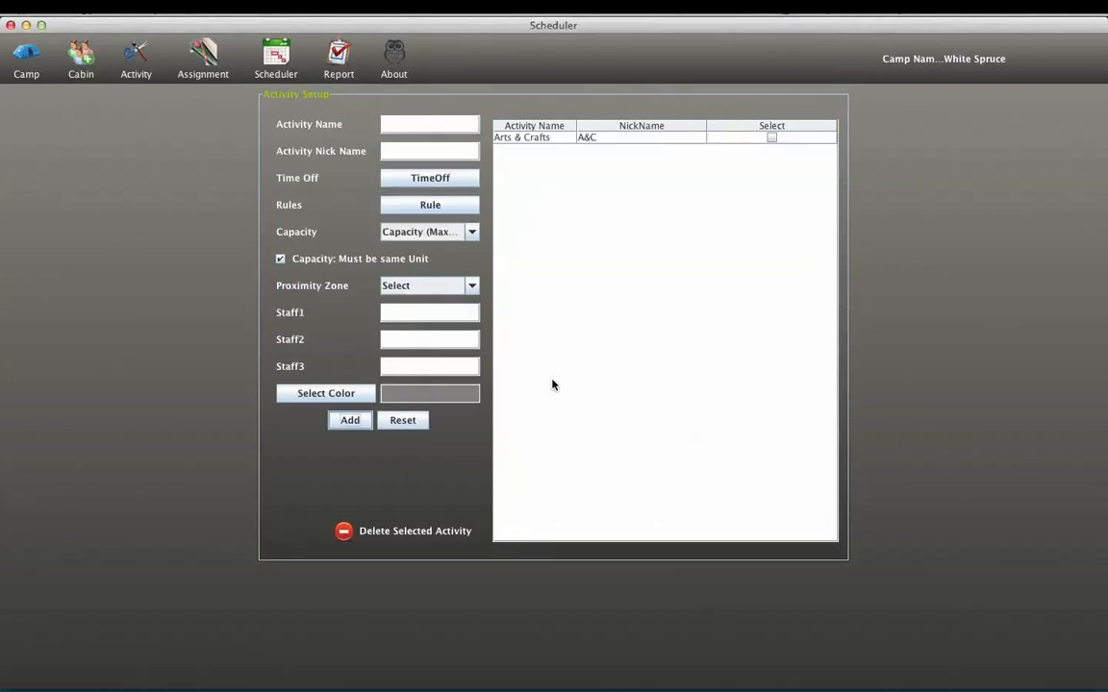
- Enter Soccer as the name of a second activity, with nickname SO
click(414, 131)
text(Soccer)
key(Tab)
text(SO)
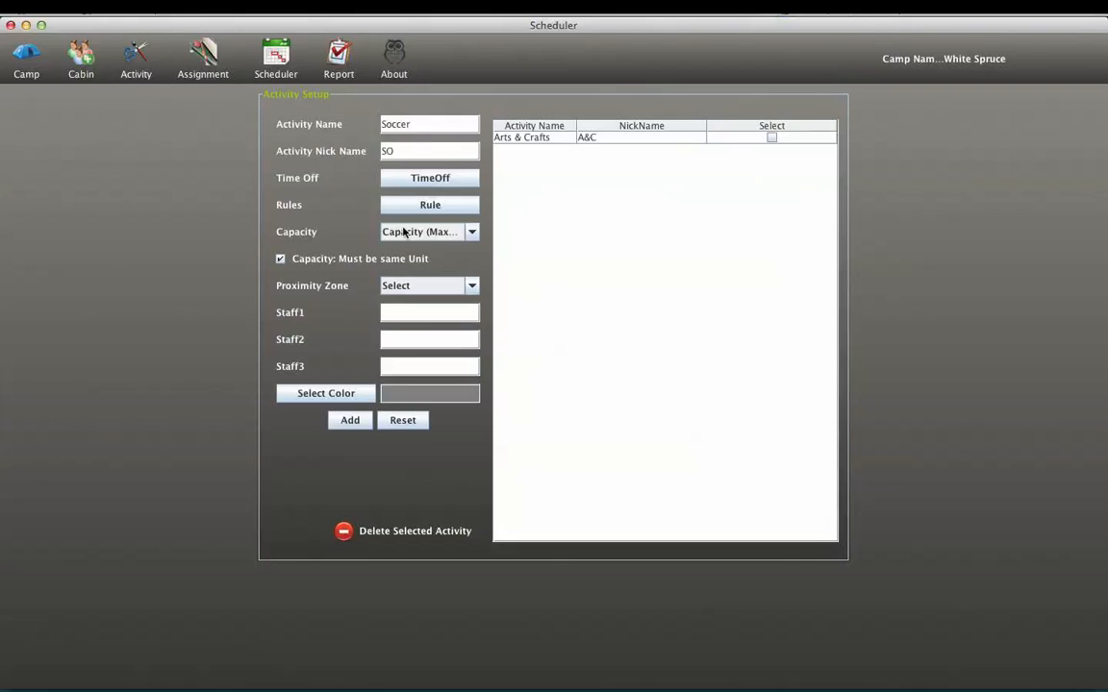
- Set the Soccer activity's capacity to 2 and its proximity zone to Zone C
click(405, 232)
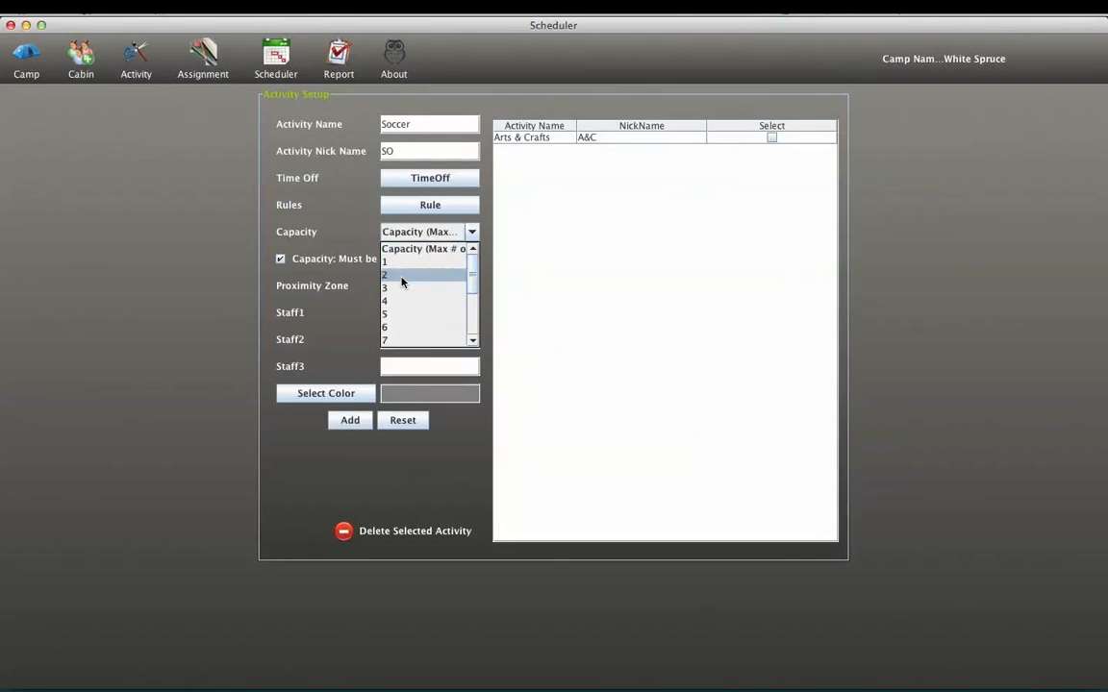
click(401, 277)
click(417, 289)
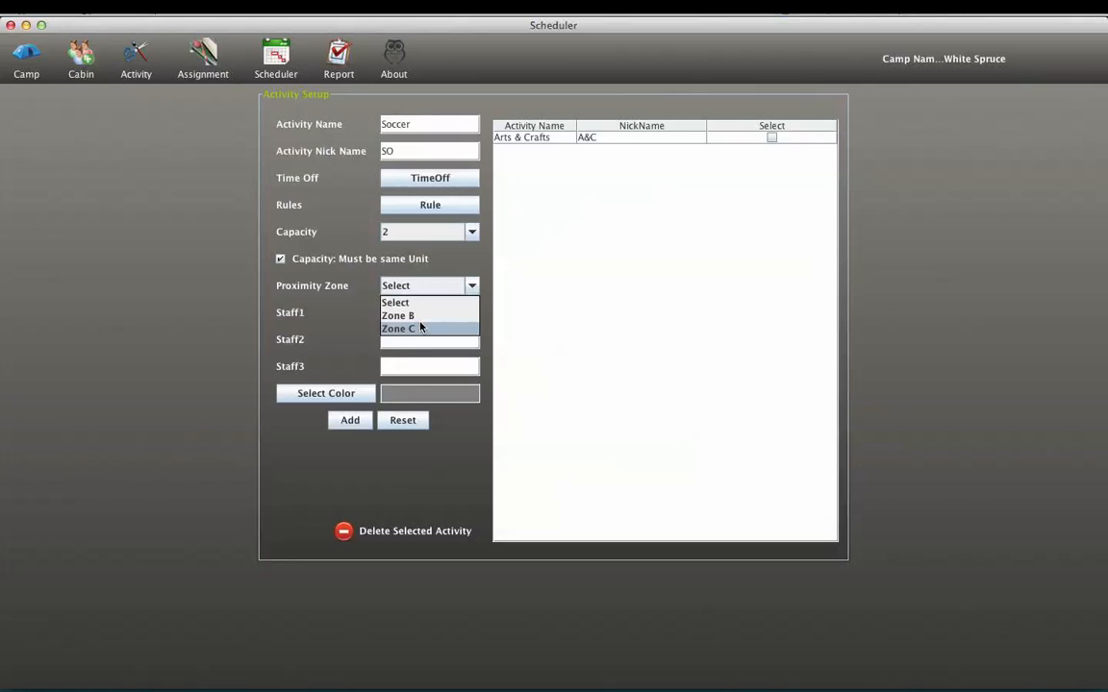
click(420, 328)
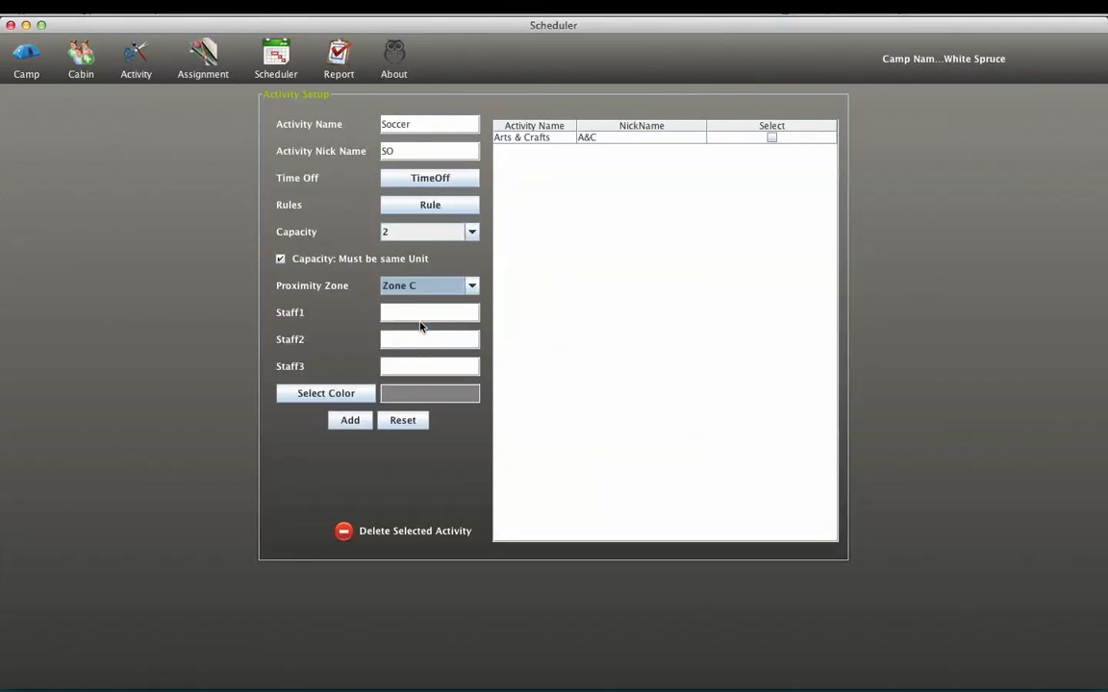
- Choose blue as the Soccer activity's color and add the activity
click(326, 394)
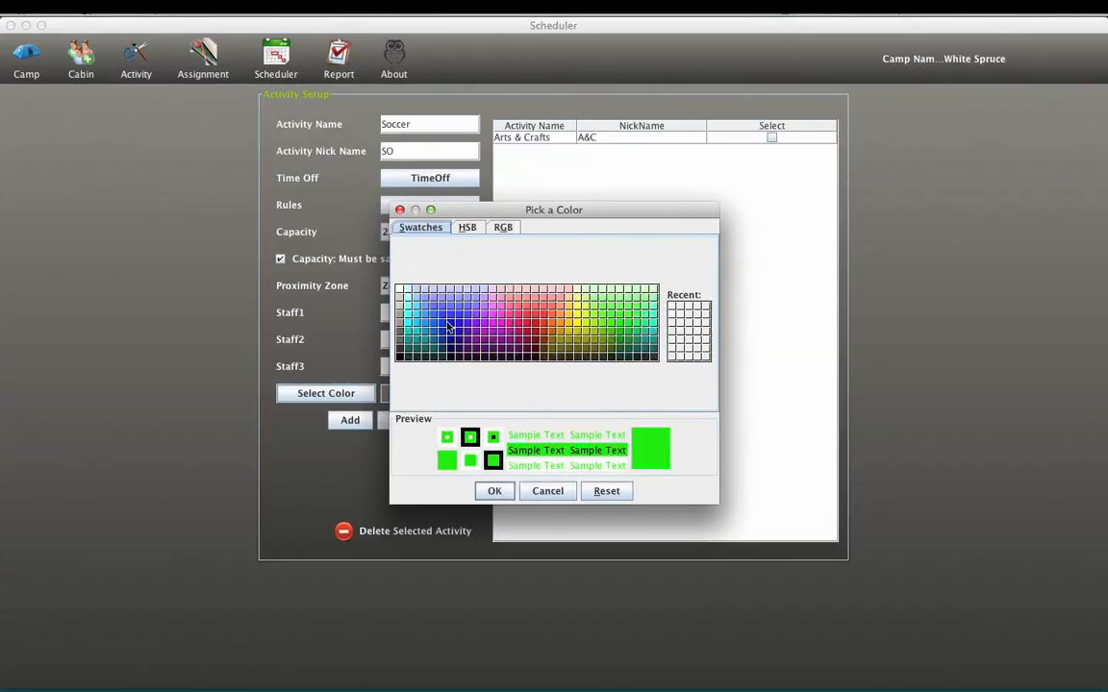
click(457, 331)
click(494, 492)
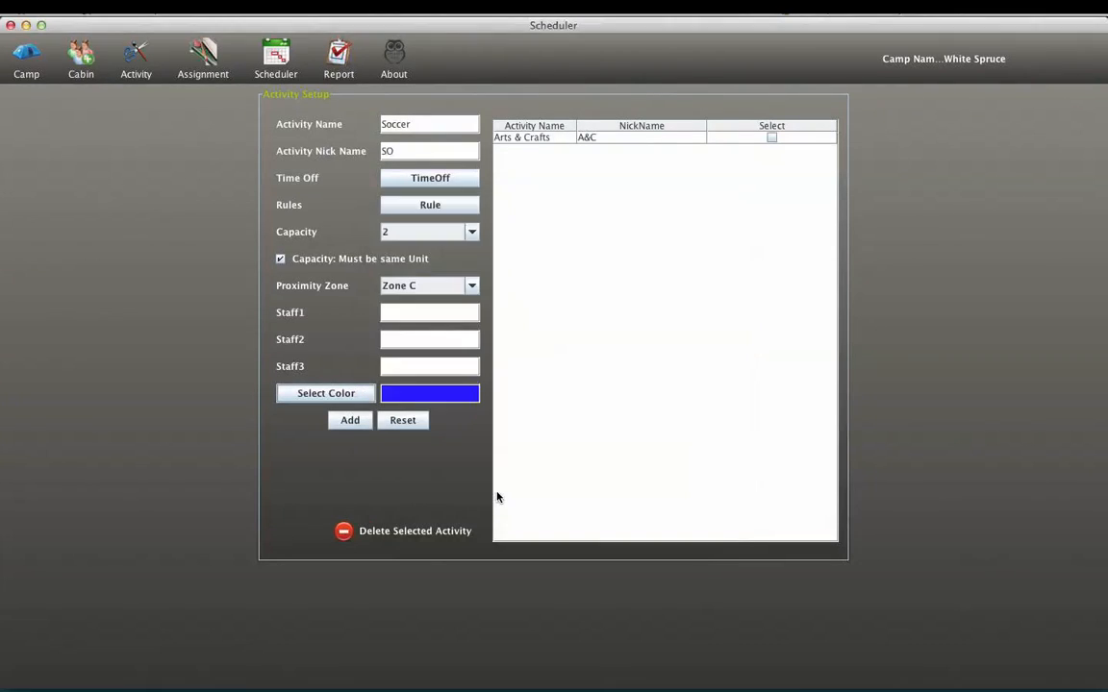
click(349, 421)
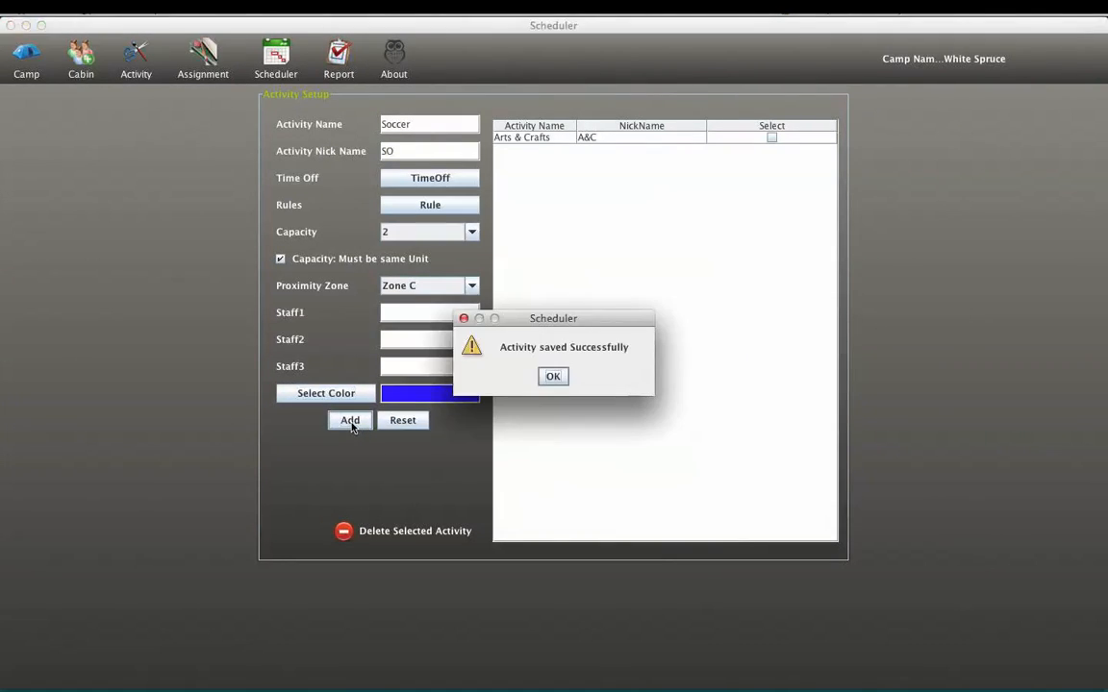
click(561, 379)
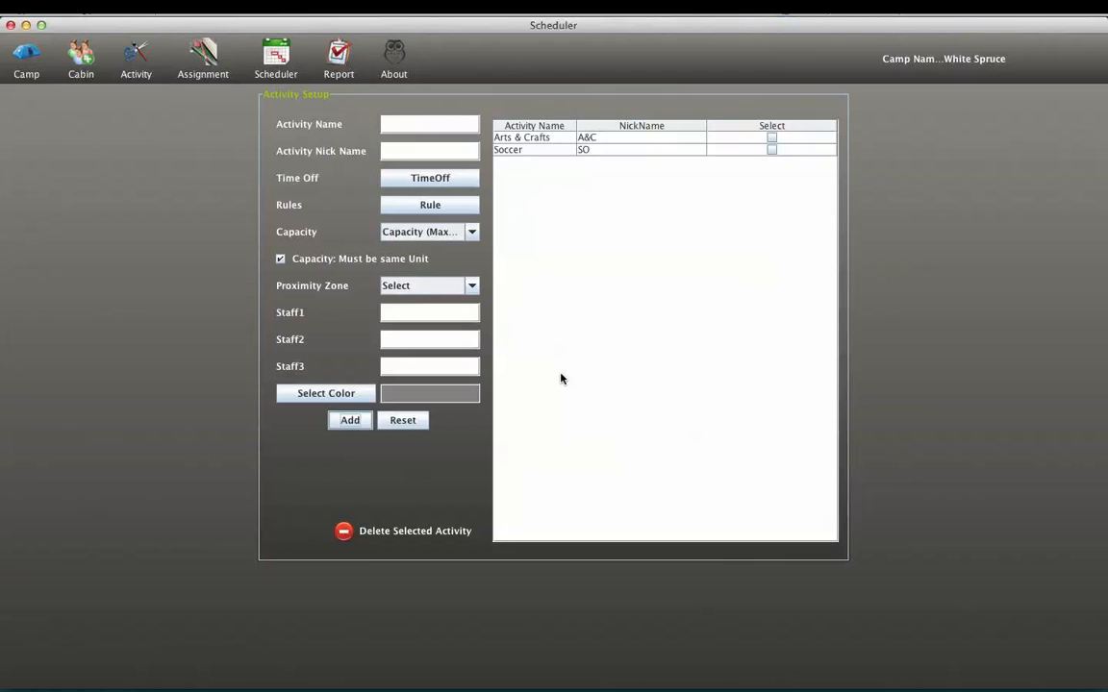